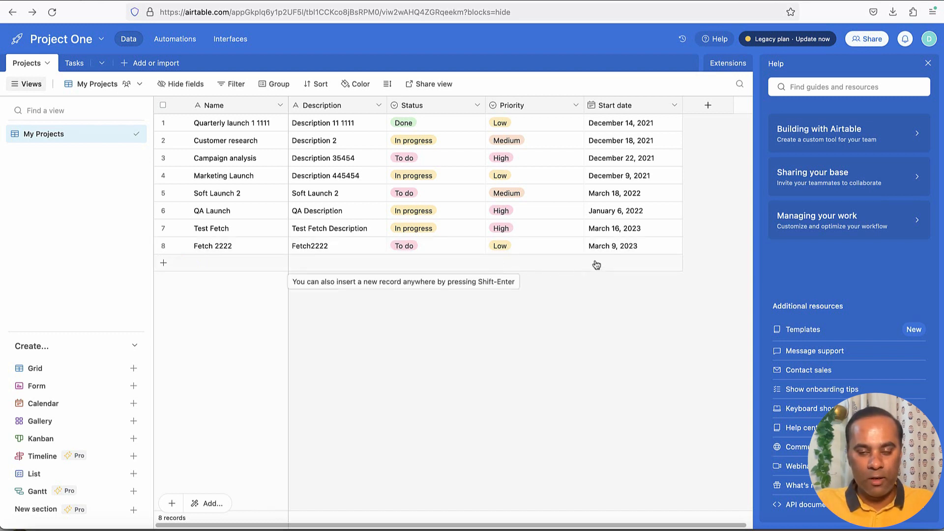
Review the List records API reference's endpoint and bearer token, and check Airtable's help resources and account options.
click(722, 42)
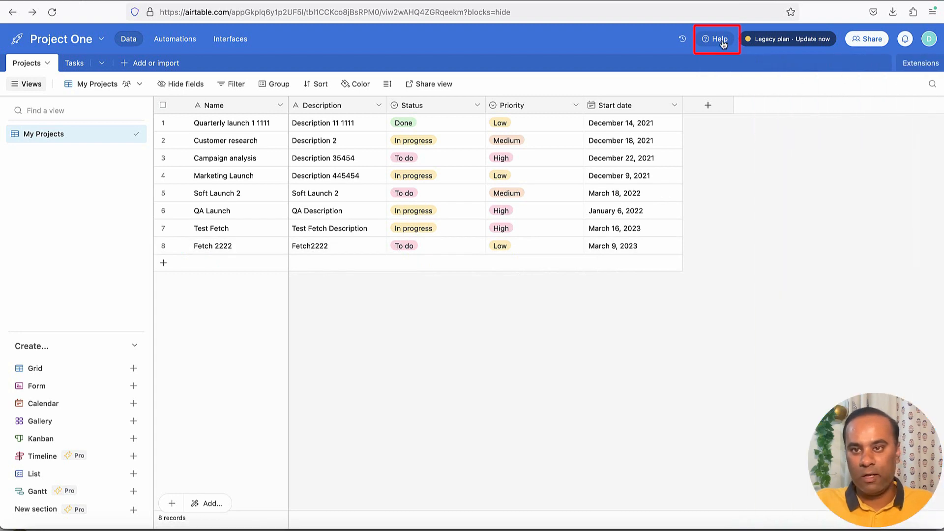
click(723, 43)
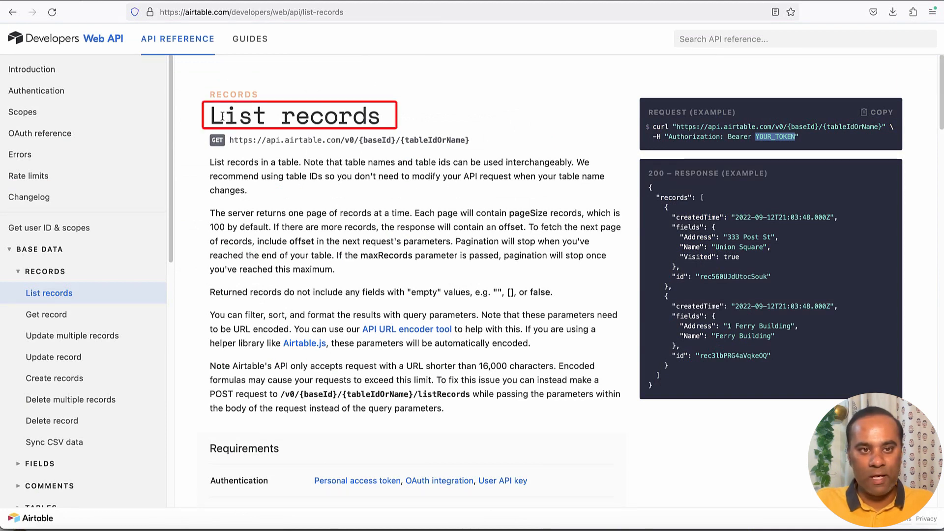
drag(294, 141, 409, 141)
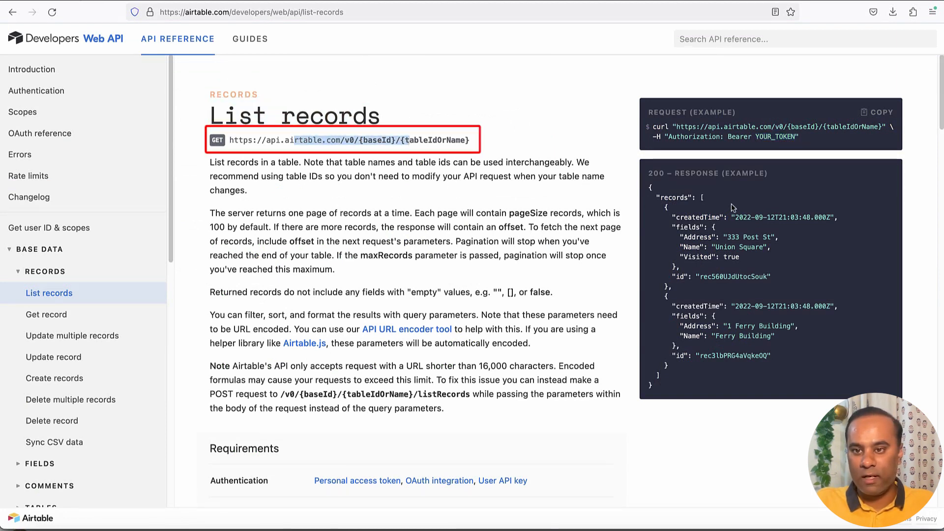
double_click(687, 138)
click(769, 140)
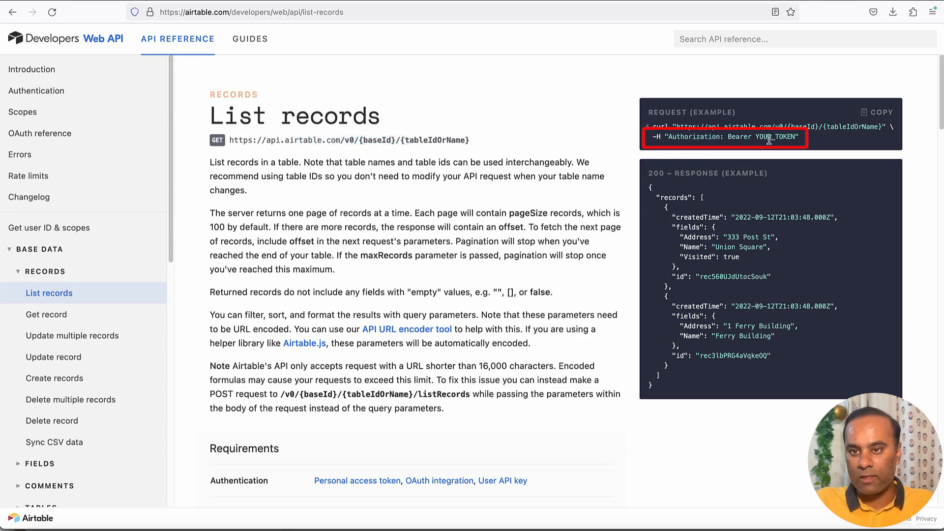
double_click(769, 140)
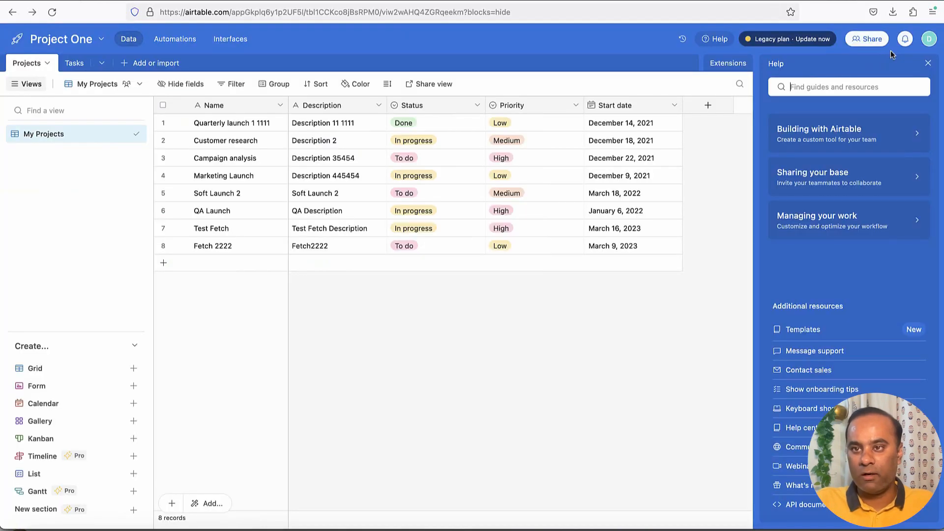
click(929, 41)
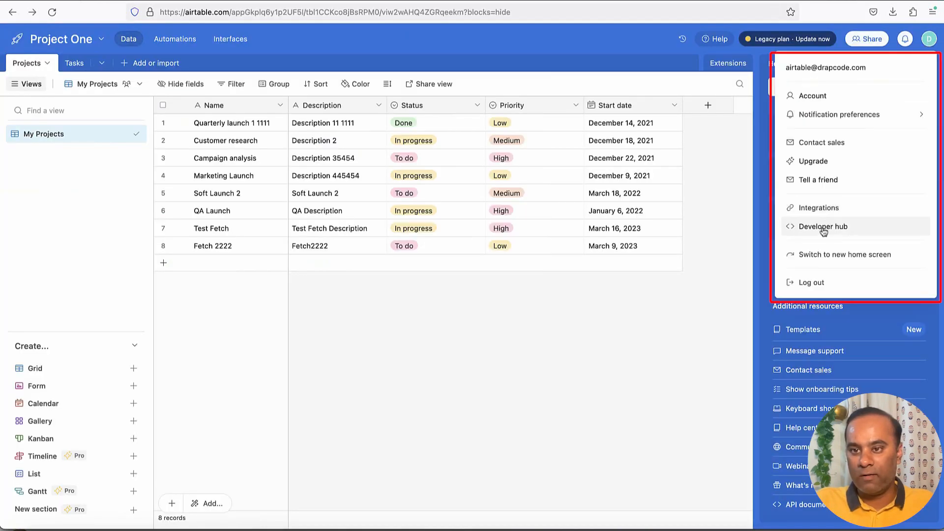
click(726, 183)
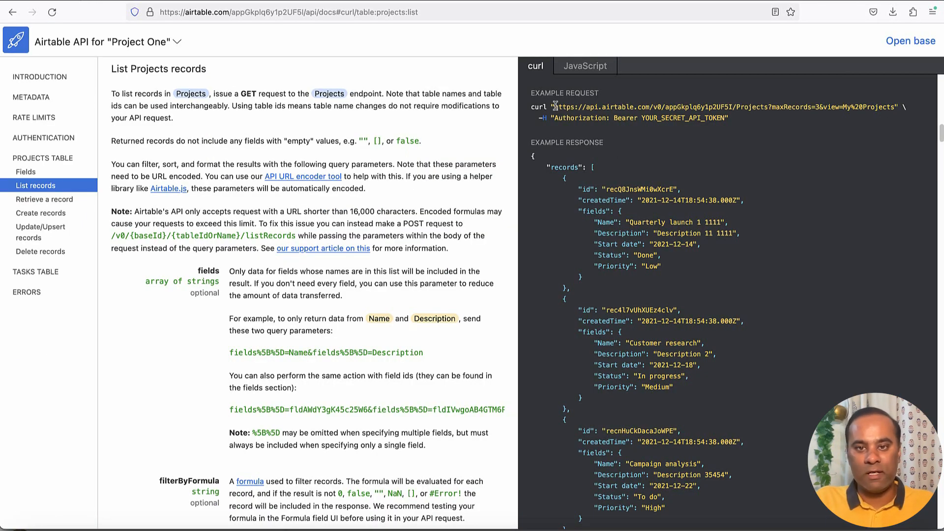
Examine the request URL, authorization header and example response records in the Projects table's List records documentation.
drag(573, 107, 736, 107)
drag(604, 118, 705, 118)
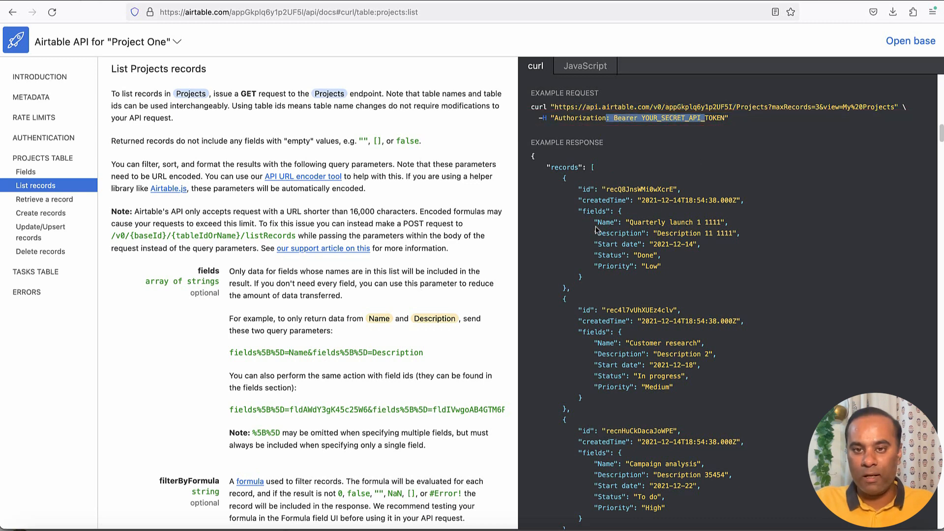
scroll(615, 223, down, 1)
scroll(615, 223, down, 1)
mouse_move(565, 122)
mouse_down()
mouse_move(597, 271)
mouse_move(634, 324)
mouse_up()
click(645, 373)
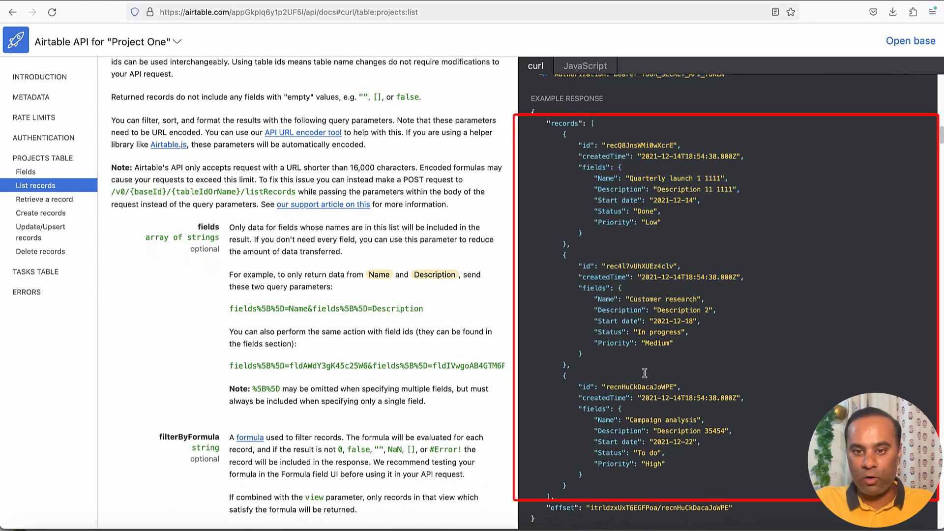
double_click(569, 123)
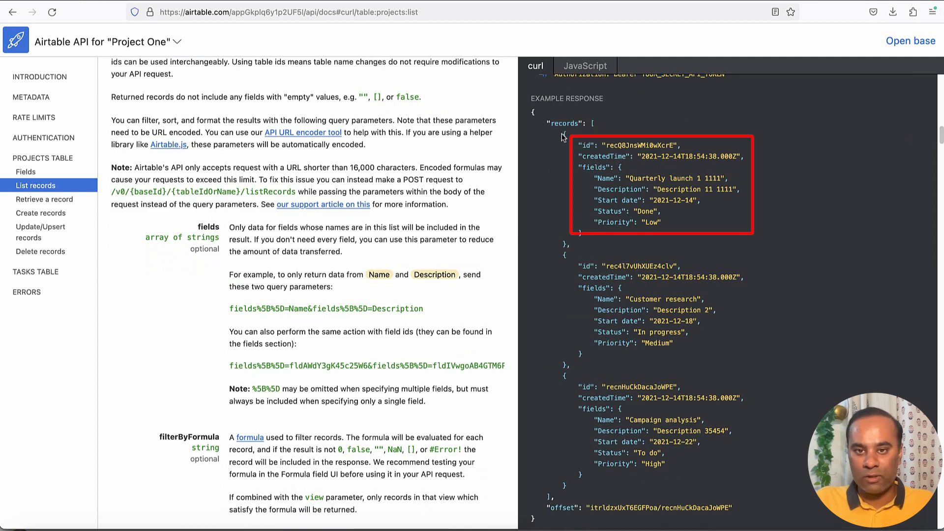
drag(564, 133, 588, 222)
drag(582, 263, 593, 343)
scroll(682, 293, up, 3)
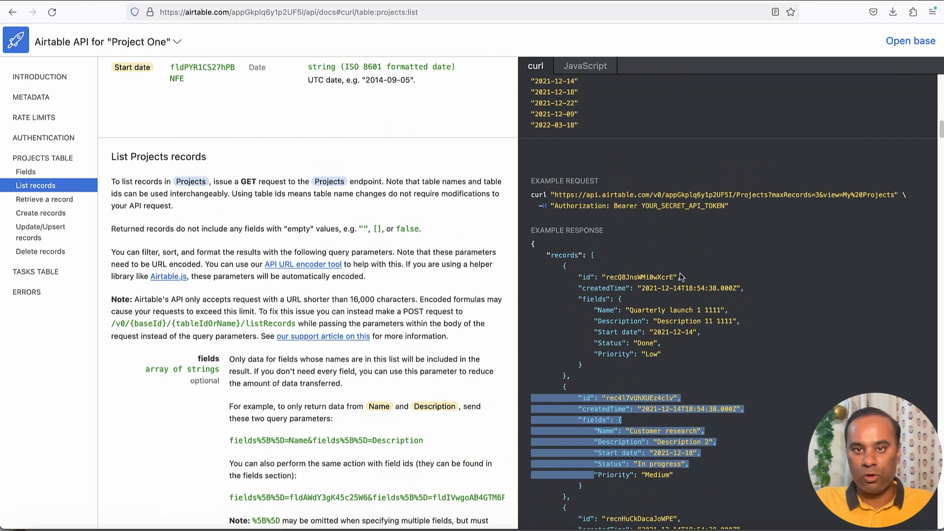
scroll(675, 261, down, 2)
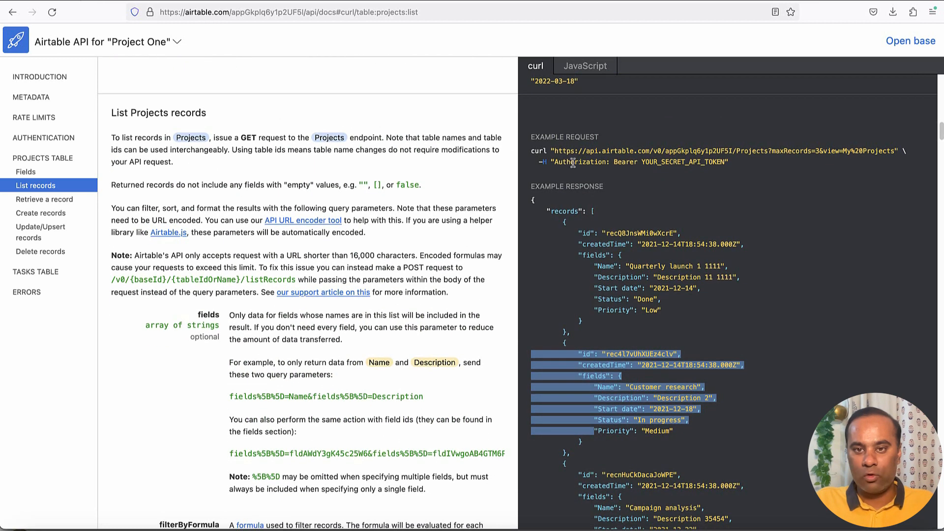
click(598, 206)
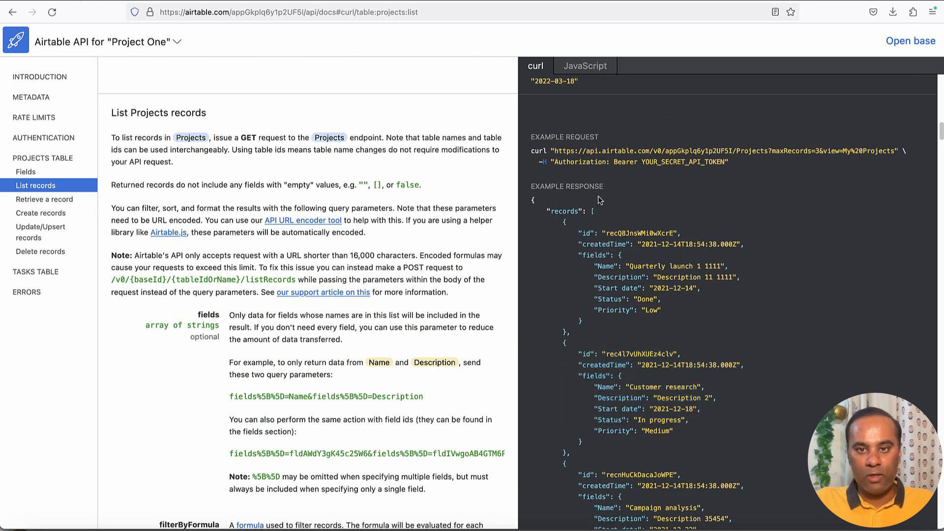
Copy the example Projects list request URL and start a new REST external API in DrapCode.
drag(555, 151, 895, 154)
key(ctrl+c)
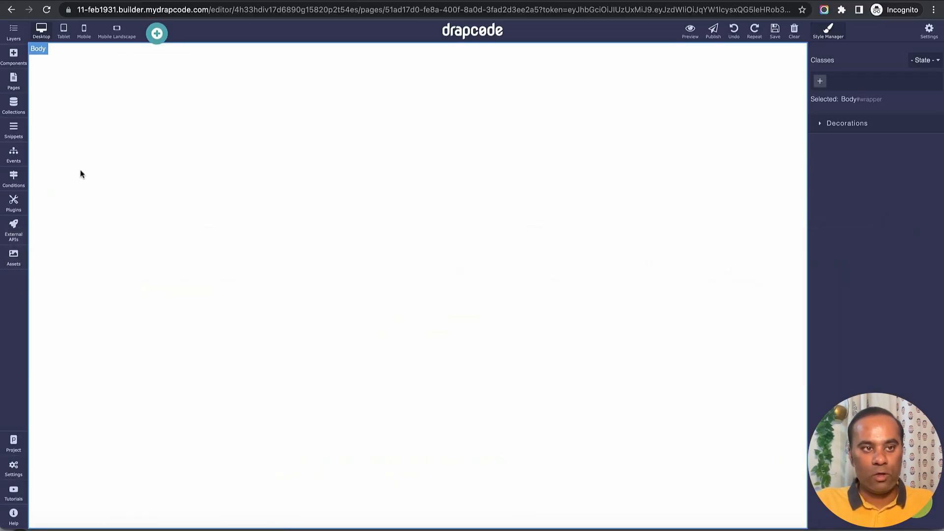
click(17, 232)
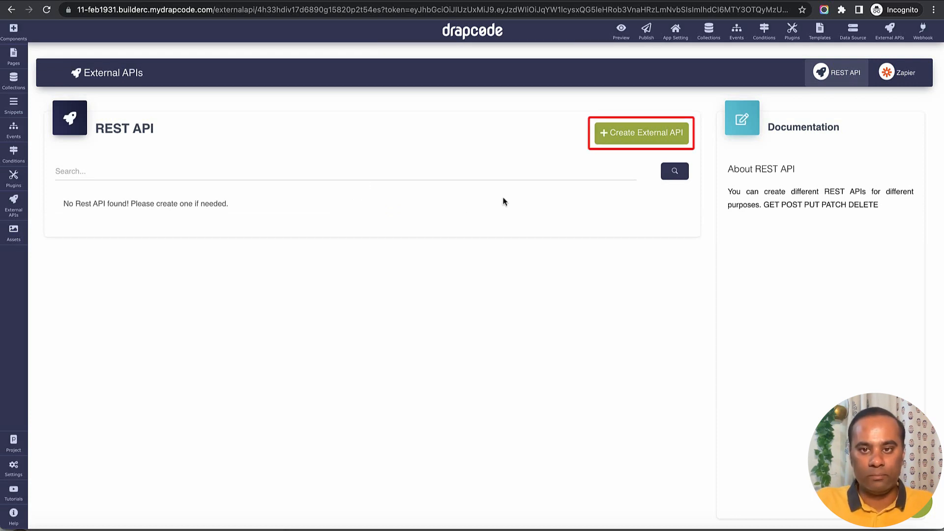
click(626, 139)
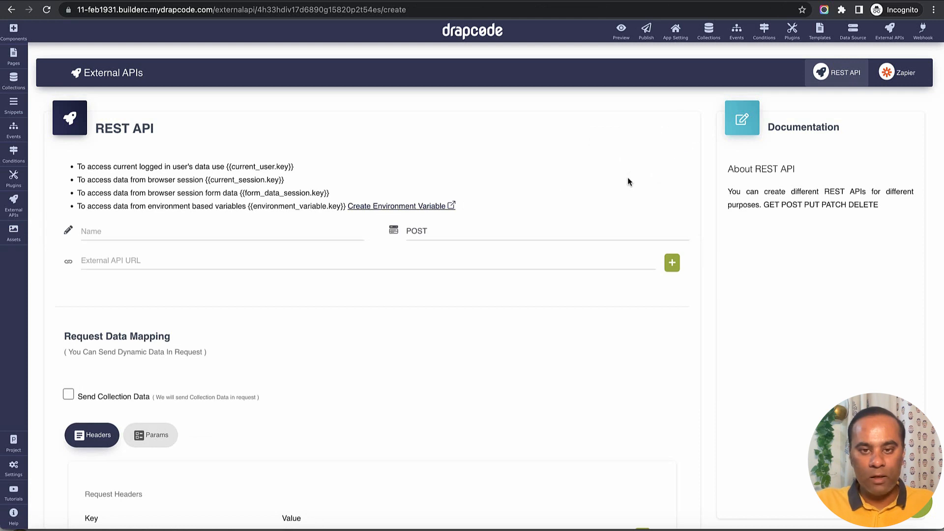
Look through the REST API form's name, method, URL, Send Collection Data, header and Process Response settings.
scroll(630, 181, down, 1)
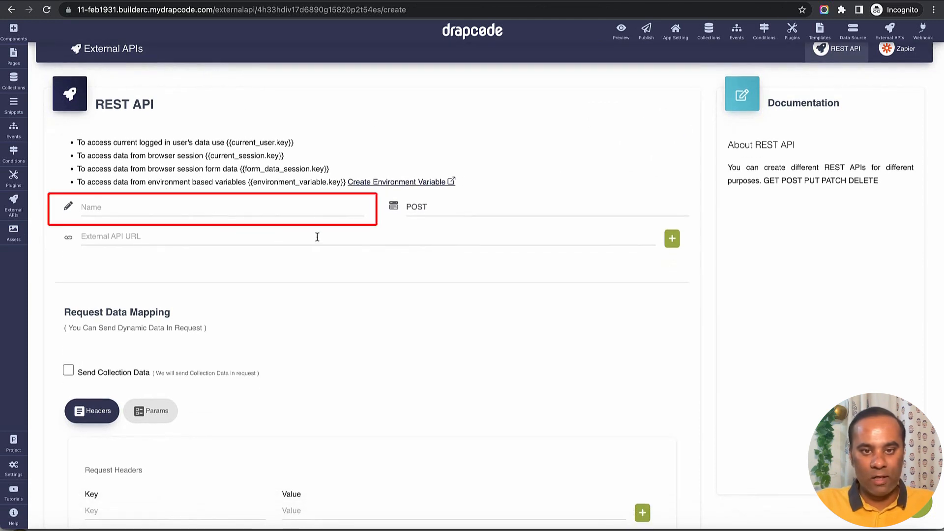
scroll(317, 237, down, 1)
click(429, 182)
click(352, 233)
scroll(379, 259, down, 1)
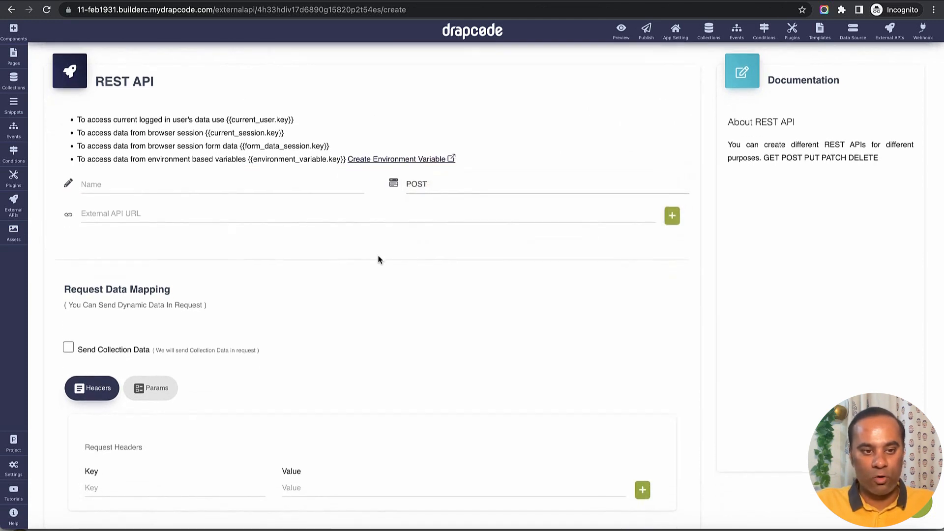
scroll(379, 260, down, 3)
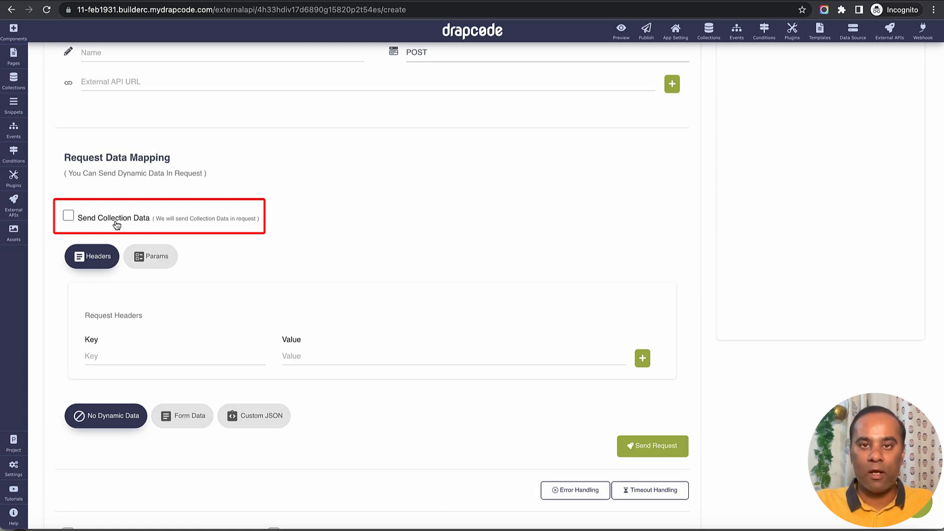
click(116, 222)
click(116, 223)
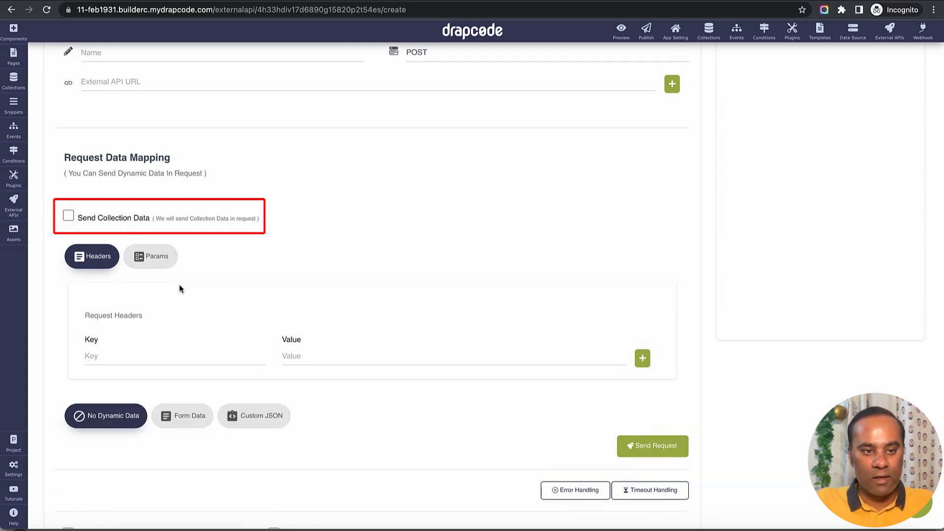
scroll(179, 288, down, 2)
scroll(221, 275, down, 1)
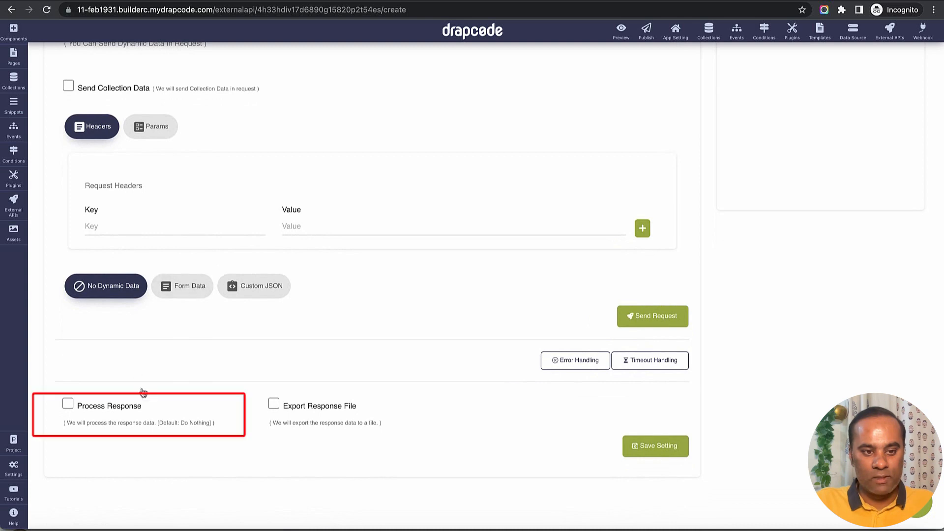
double_click(124, 406)
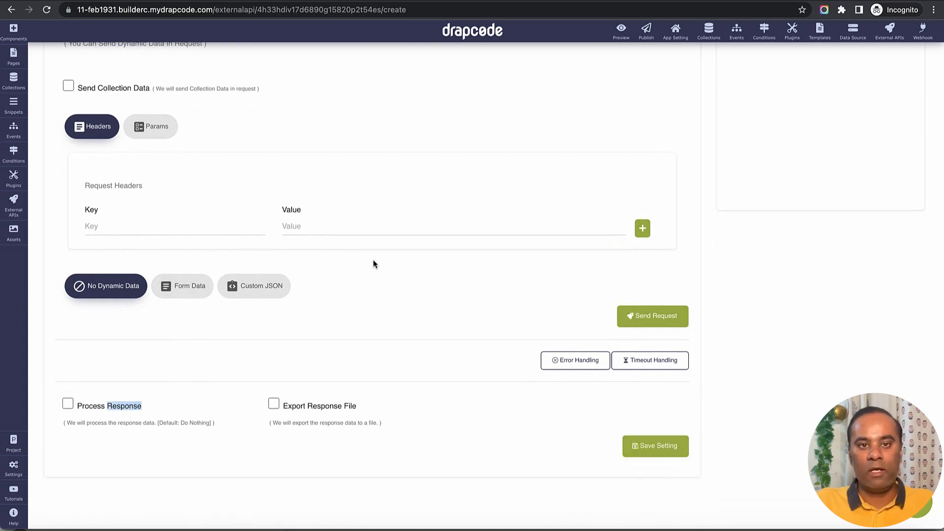
scroll(374, 264, up, 6)
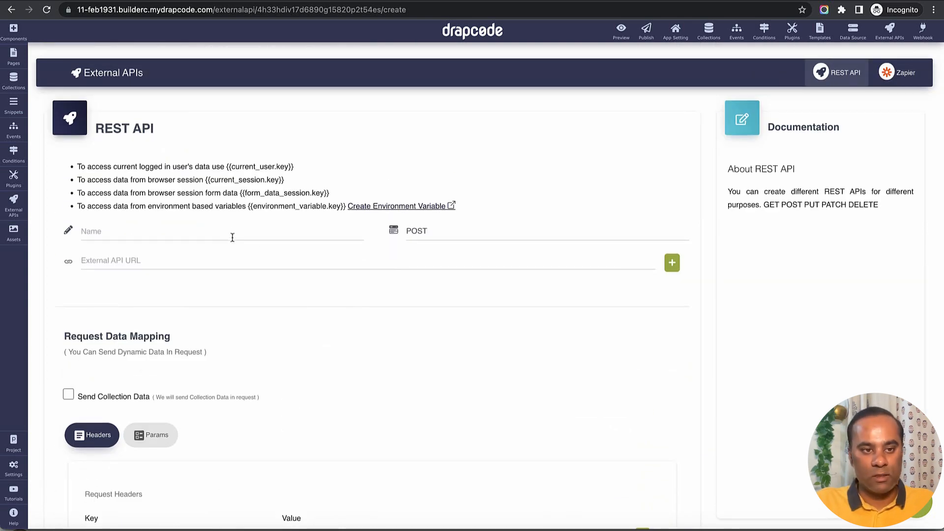
Name the external API "Fetch Airtable Projects" and set its request method to GET.
click(232, 233)
text(Fetch)
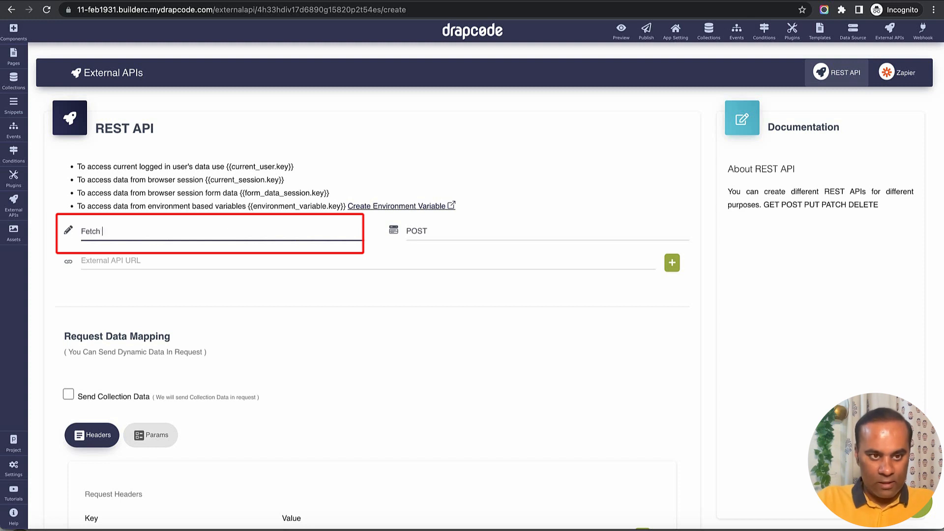
text( Airtable P)
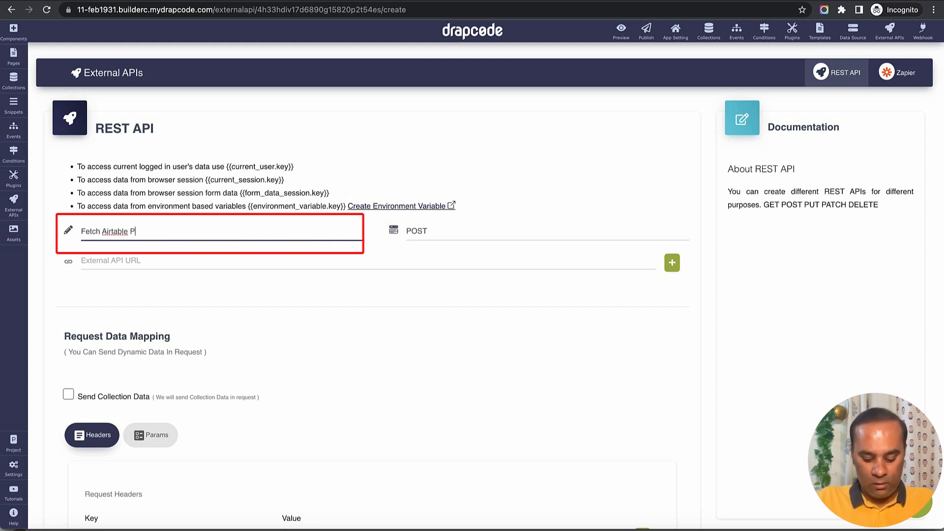
text(rojects)
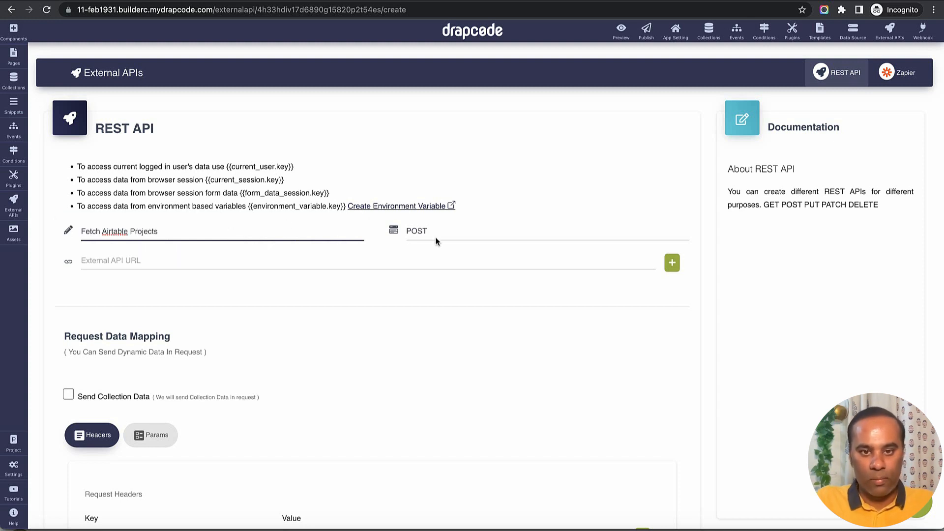
click(466, 231)
click(466, 219)
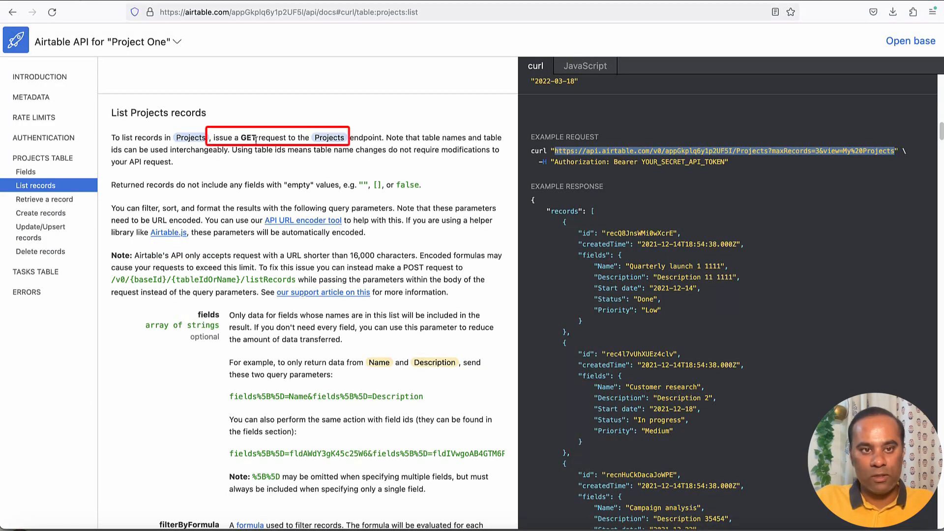
Paste the copied Projects request URL as the External API URL and remove its maxRecords=3 parameter, keeping view=My%20Projects.
click(595, 171)
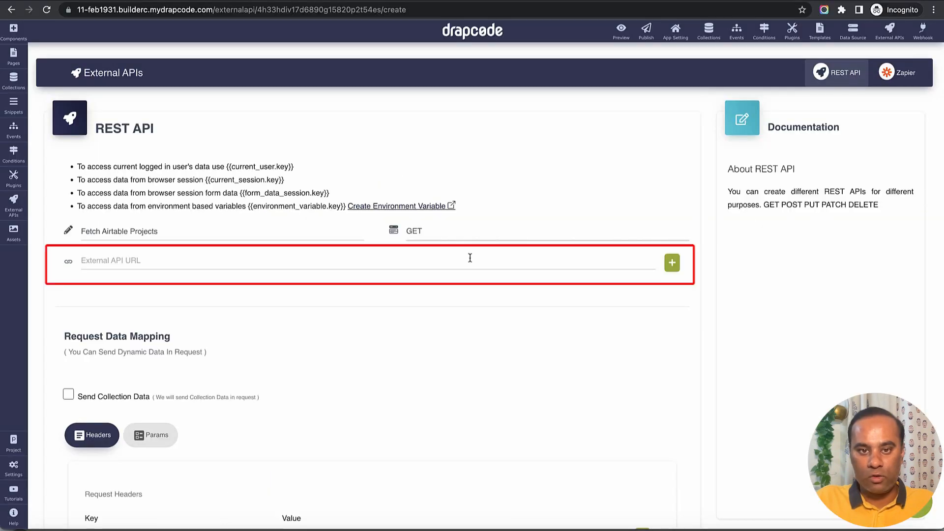
click(454, 259)
key(ctrl+v)
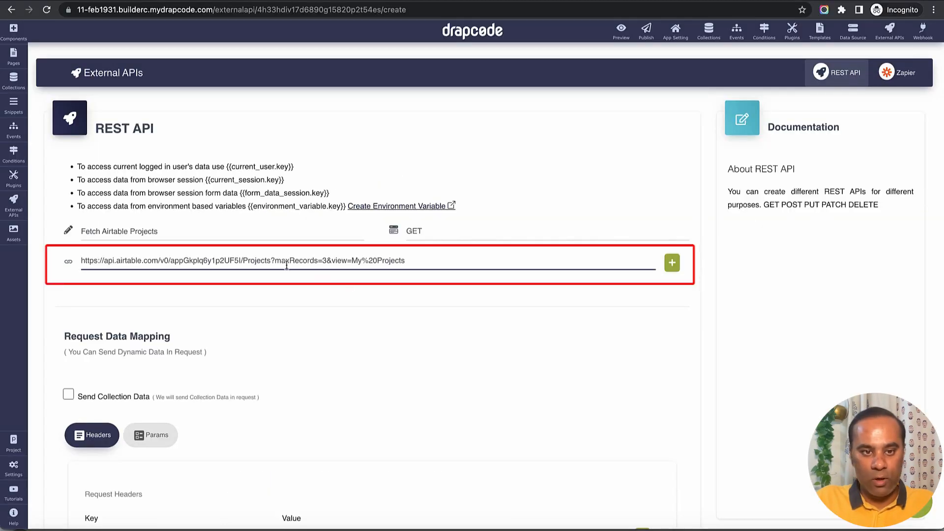
drag(275, 261, 329, 261)
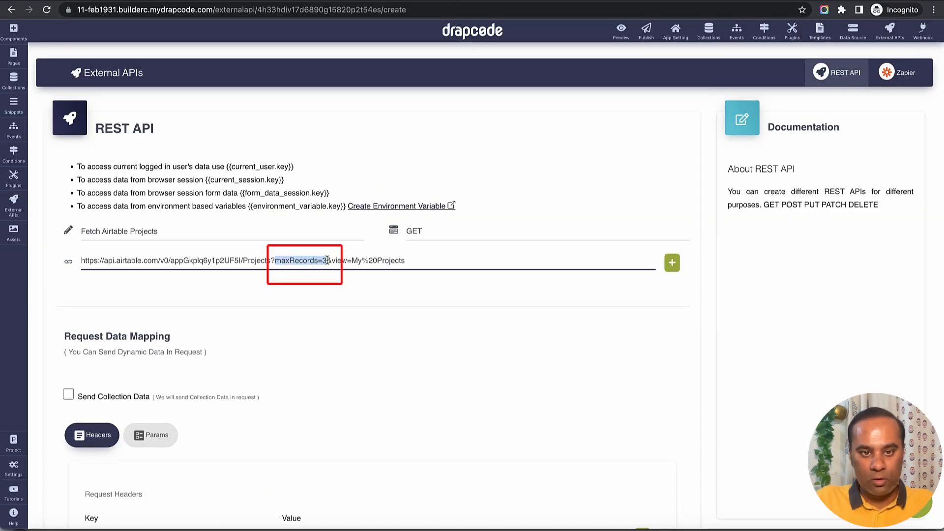
key(BackSpace)
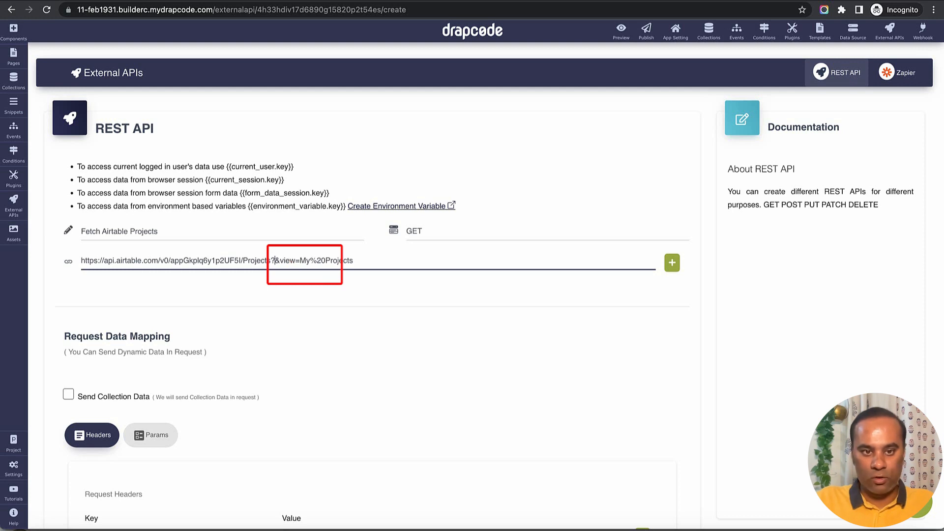
key(BackSpace)
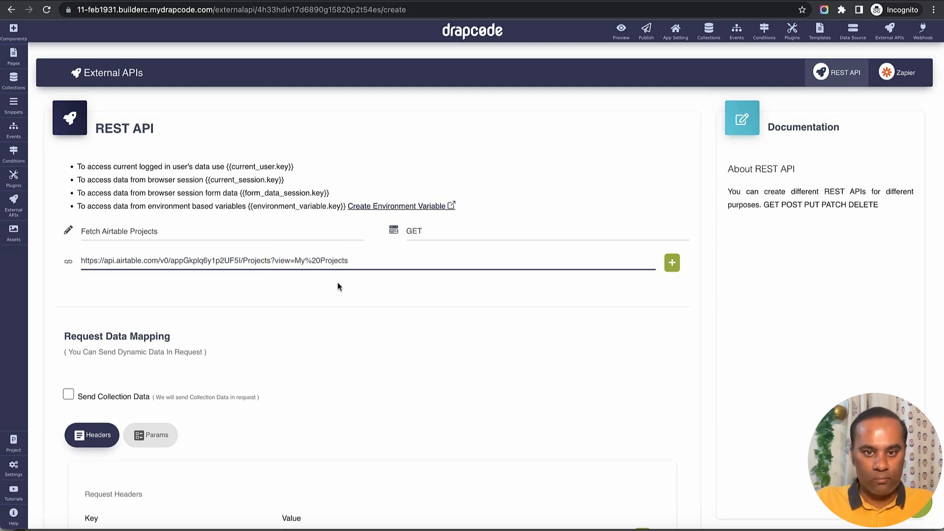
click(370, 312)
Copy the Authorization header name from Airtable's example request and enter it as a request header key in the DrapCode REST API form.
scroll(371, 311, down, 1)
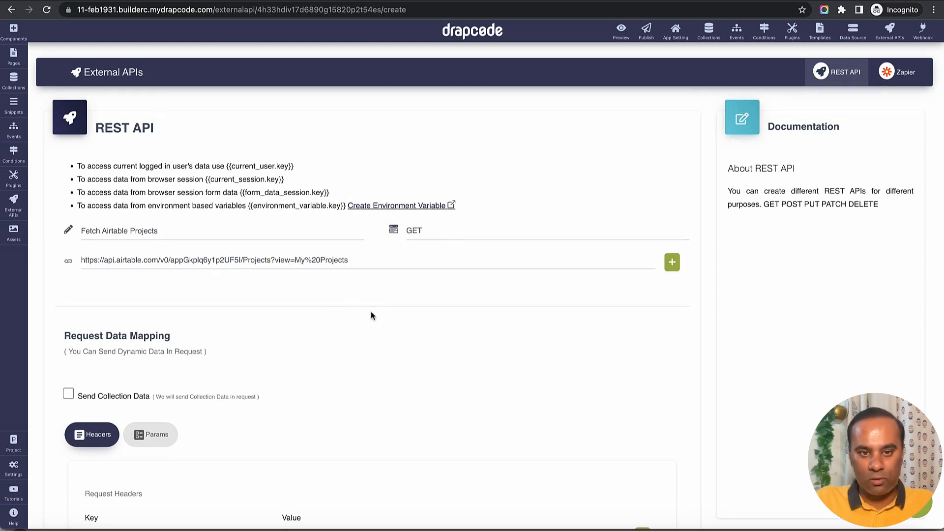
scroll(371, 311, down, 2)
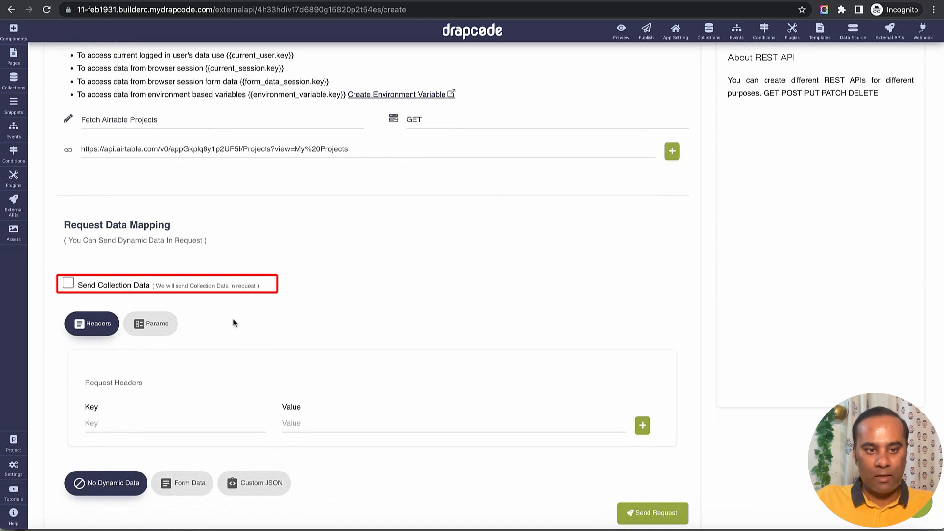
scroll(231, 320, down, 2)
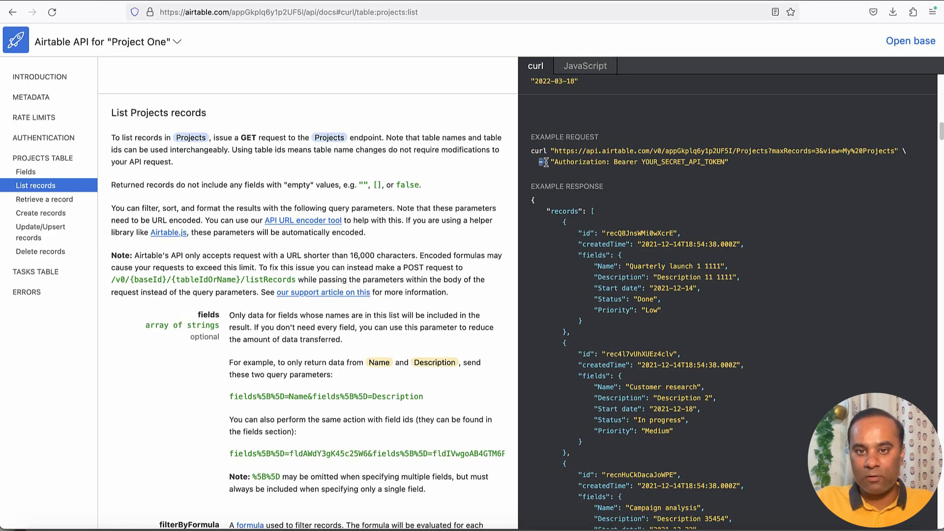
double_click(578, 161)
key(ctrl+c)
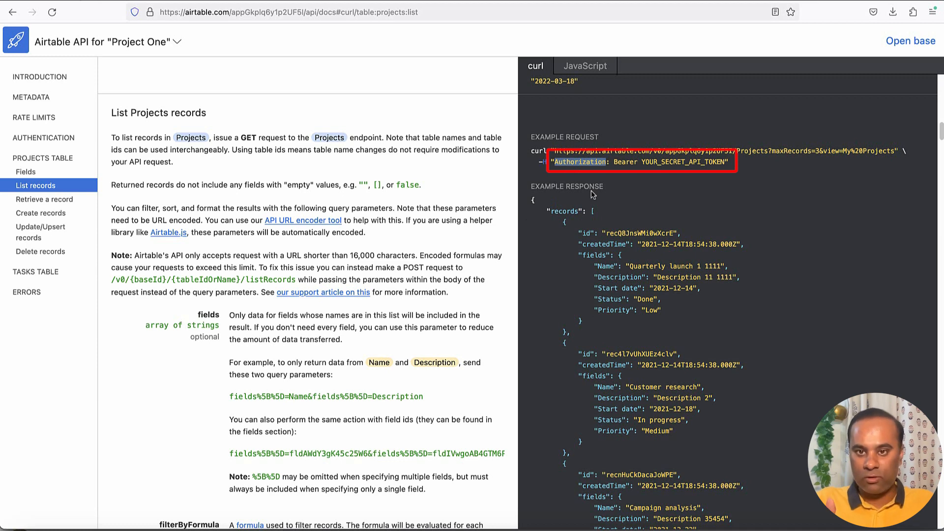
key(super+Tab)
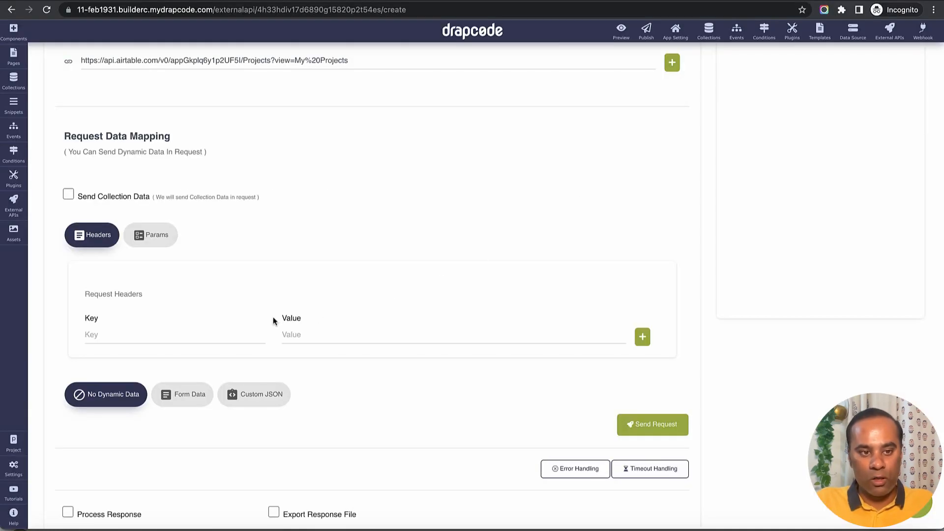
click(205, 336)
key(ctrl+v)
Set the Authorization header's value to "Bearer", copied from Airtable's example request, followed by a space and the Airtable API token.
click(328, 336)
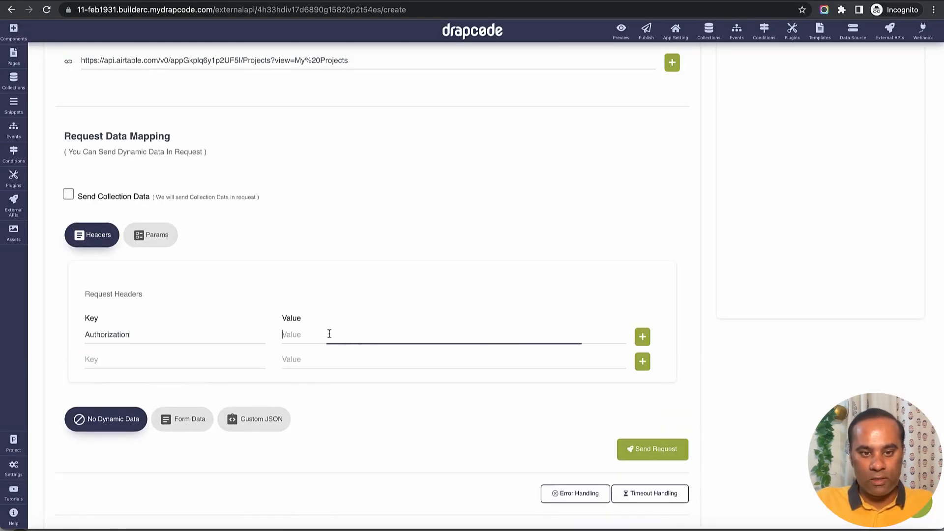
key(super+Tab)
double_click(625, 162)
key(ctrl+c)
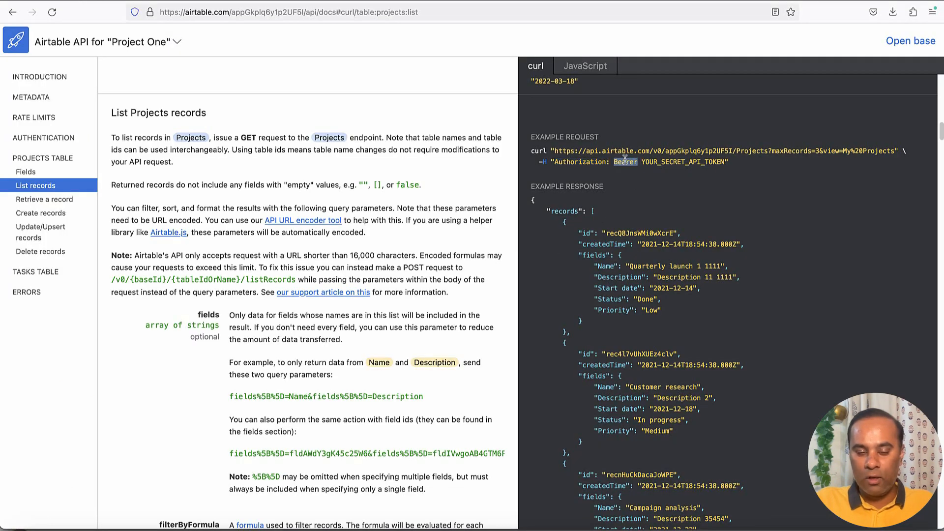
key(super+Tab)
key(ctrl+v)
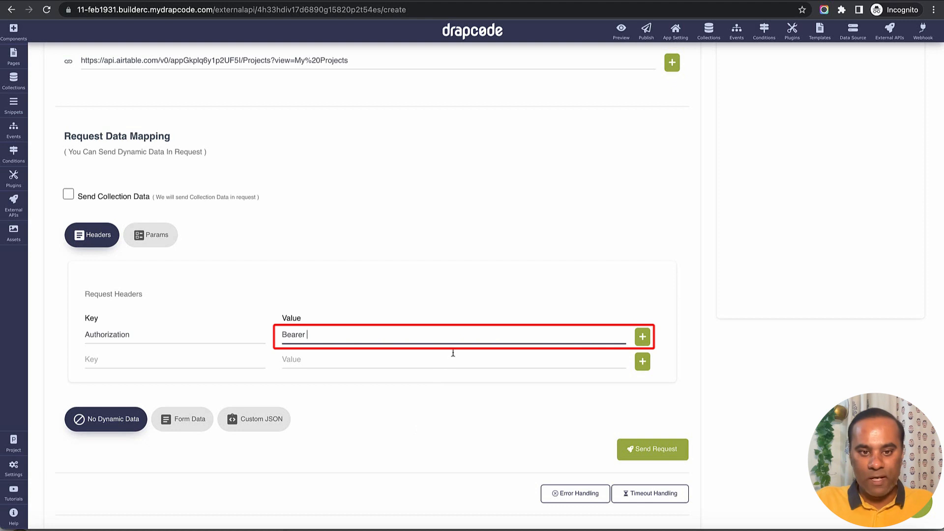
key(super+v)
click(473, 411)
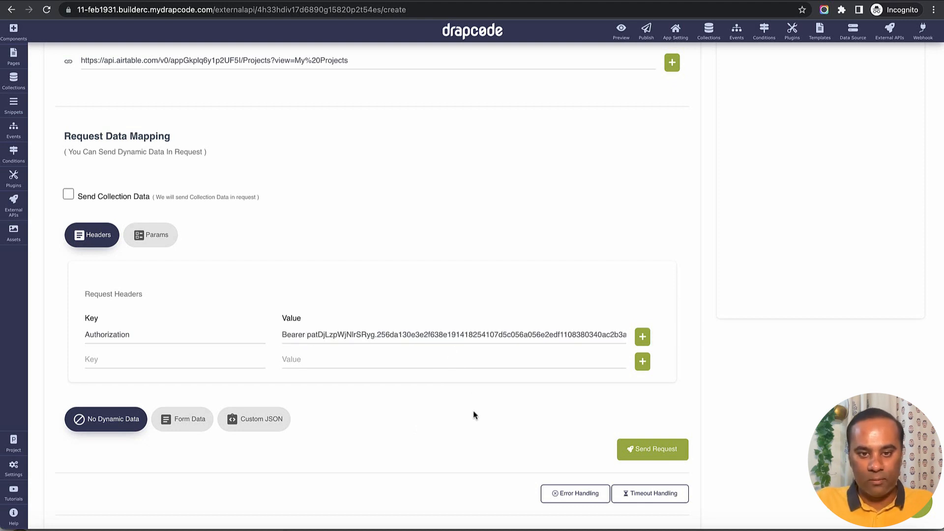
Send the test request and examine the returned JSON, especially the "records" array and the fields of each record.
scroll(473, 411, down, 3)
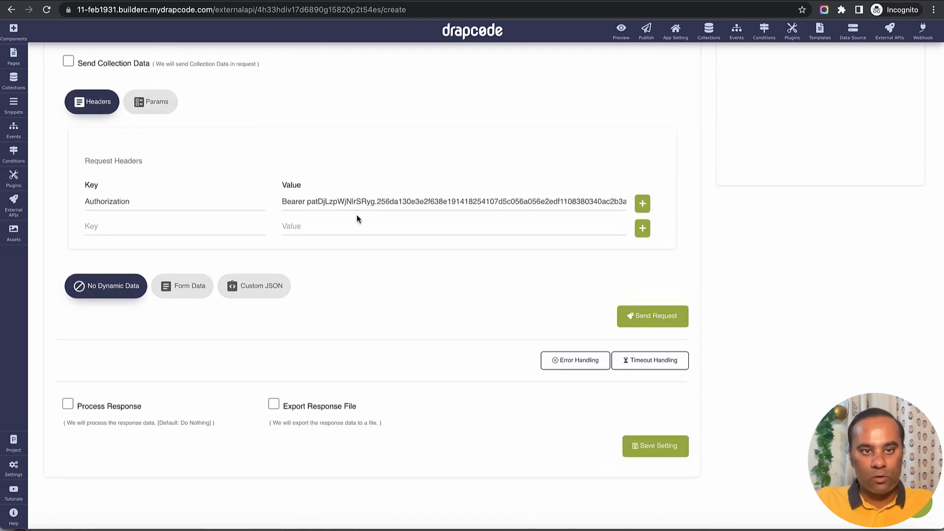
scroll(356, 214, up, 3)
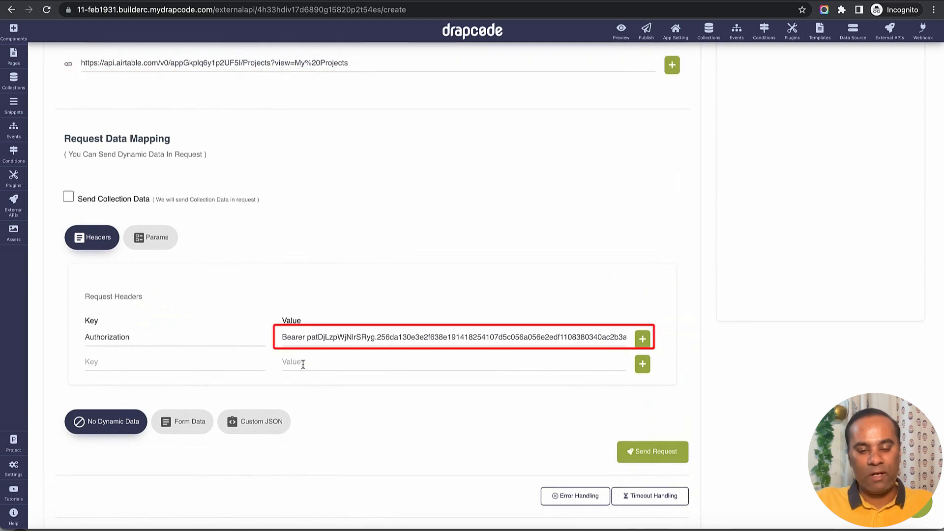
scroll(409, 386, down, 3)
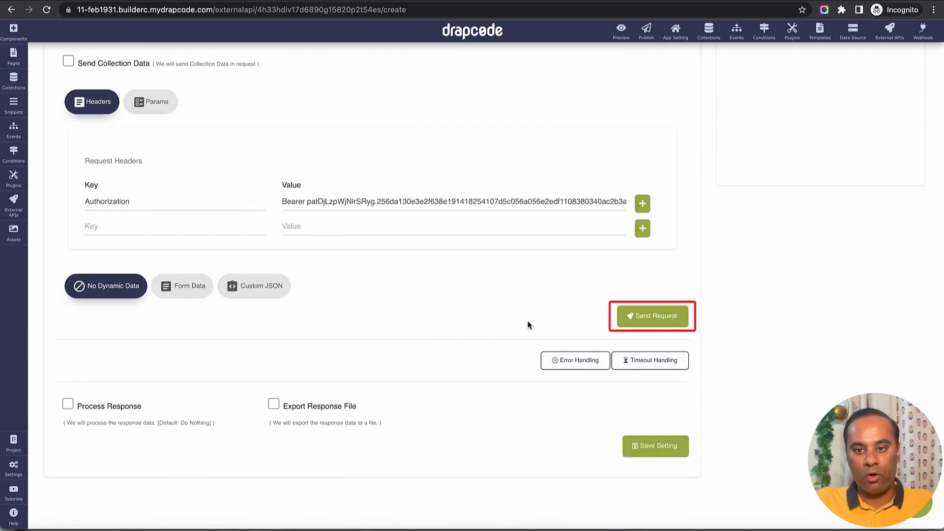
click(663, 322)
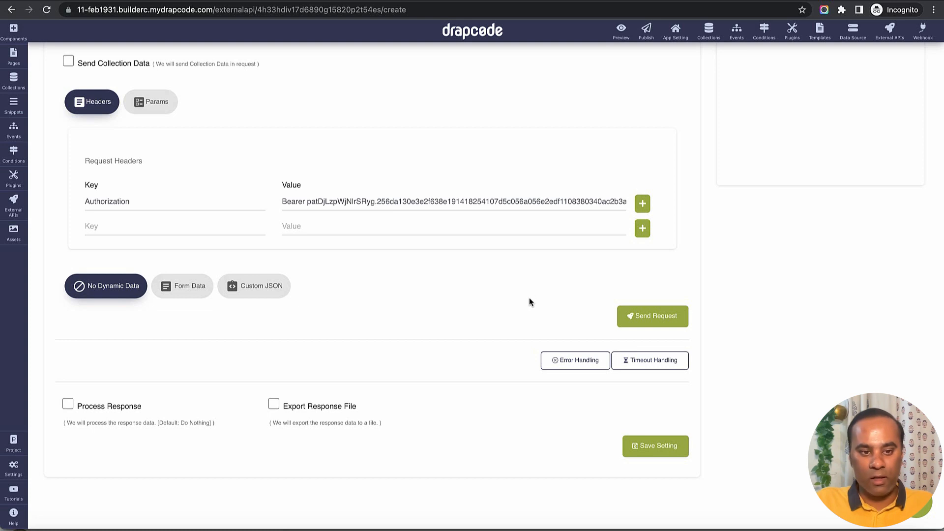
scroll(328, 226, down, 1)
scroll(329, 226, down, 4)
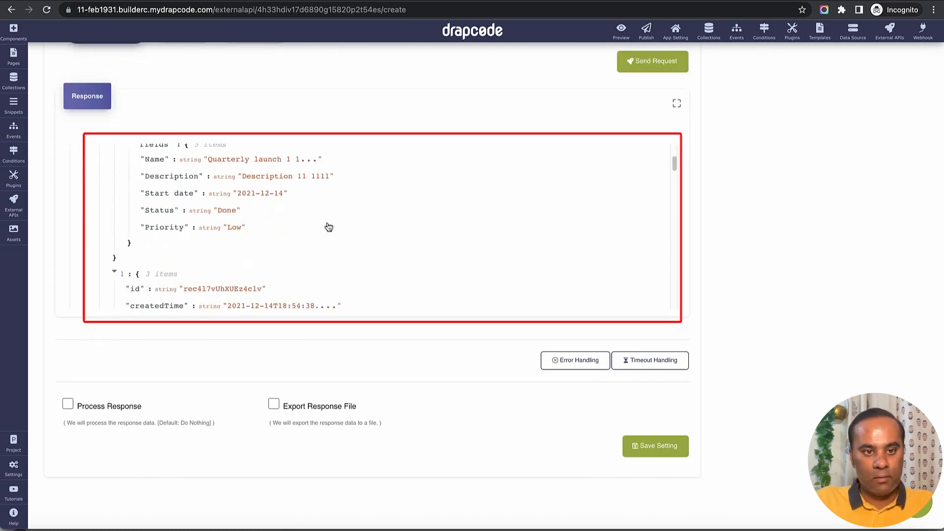
scroll(329, 227, up, 2)
scroll(328, 226, up, 4)
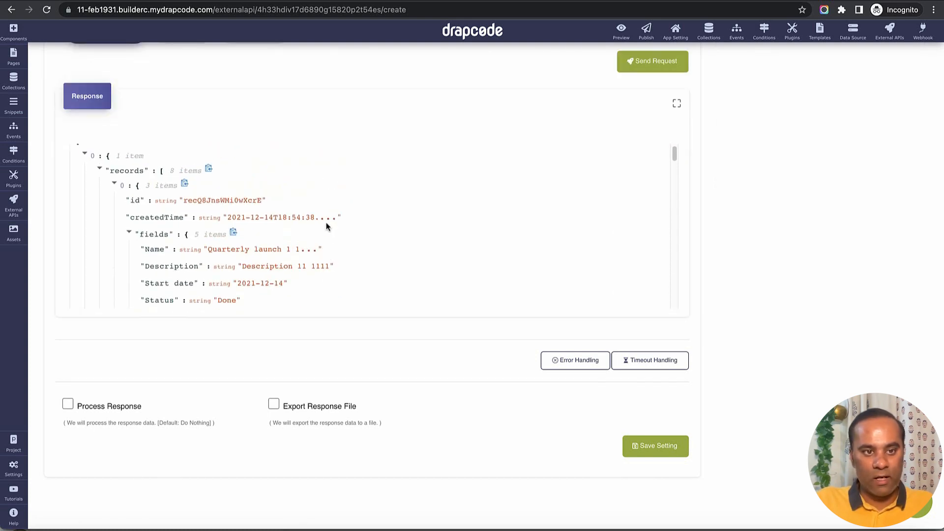
double_click(126, 181)
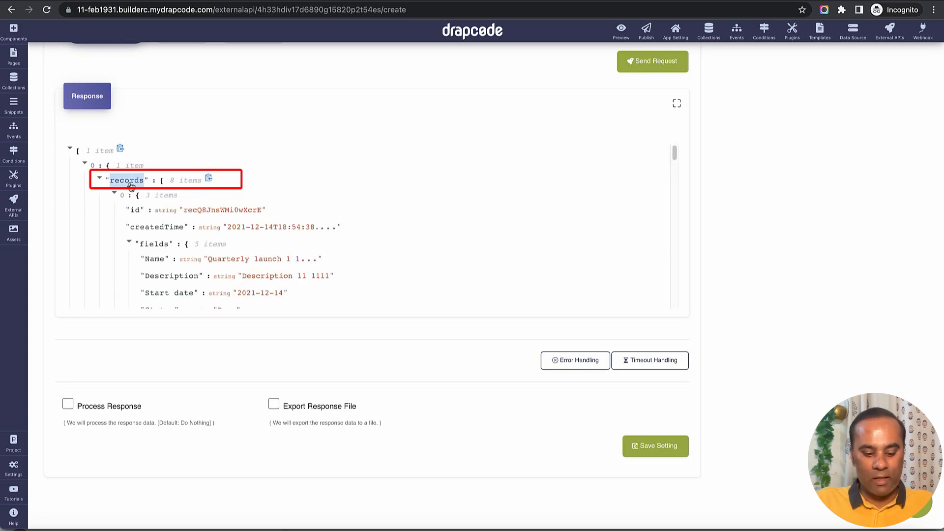
Enable Process Response and choose Map Response Data (Without Saving) as the way to handle the response.
click(118, 407)
scroll(164, 417, down, 5)
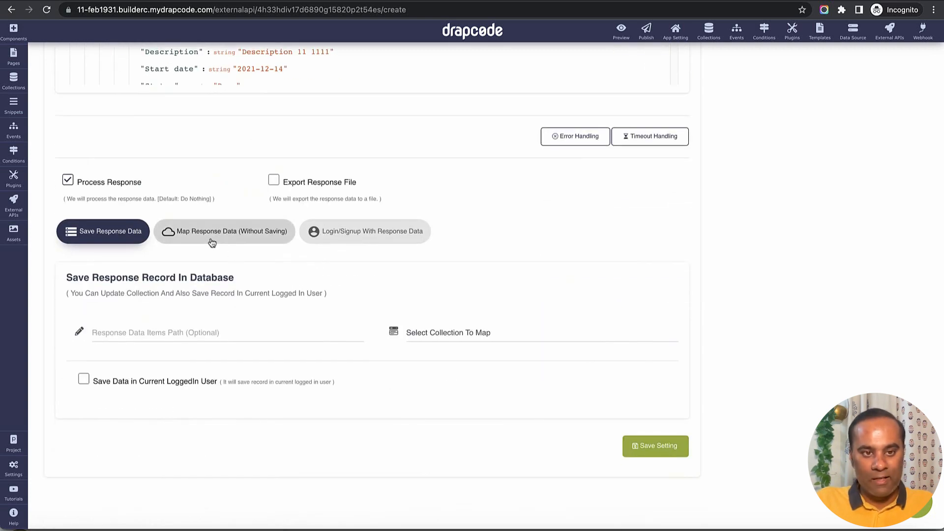
click(250, 237)
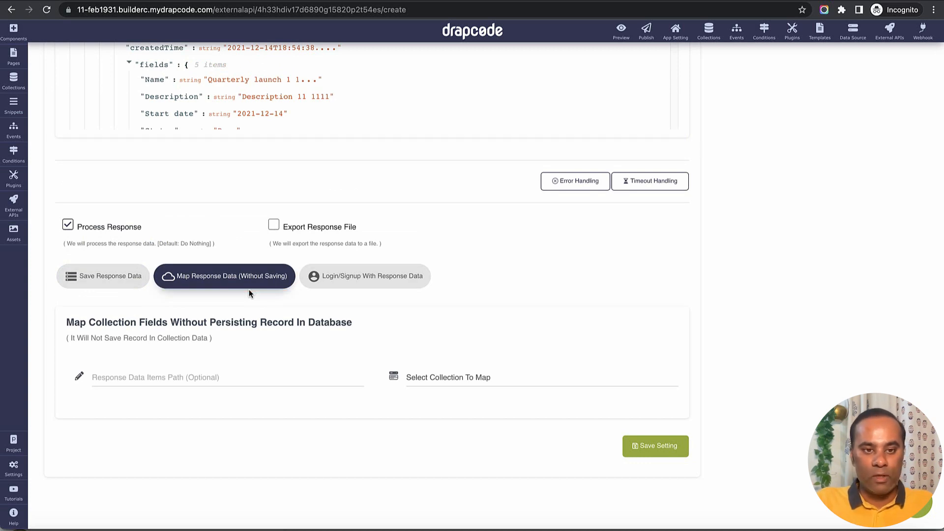
Examine the Project collection's configured fields and its stored data in the DrapCode collections.
key(super+Left)
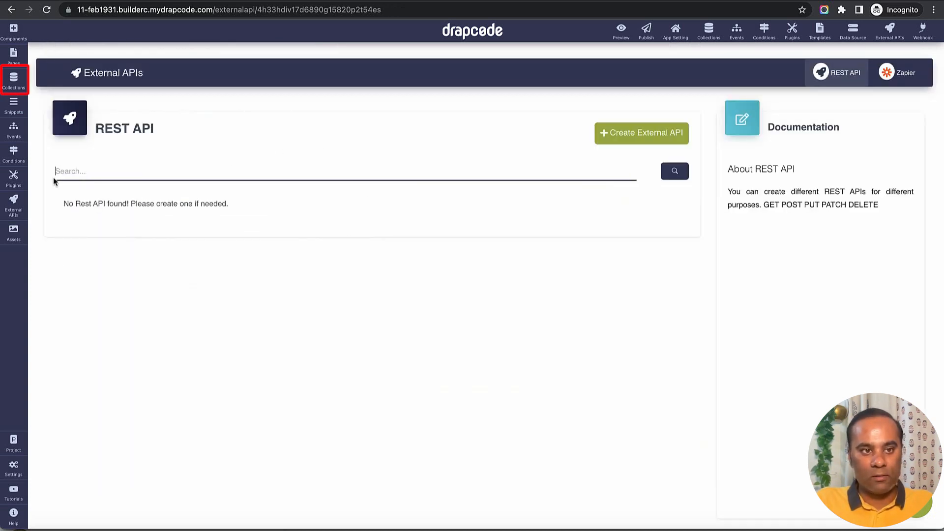
click(13, 79)
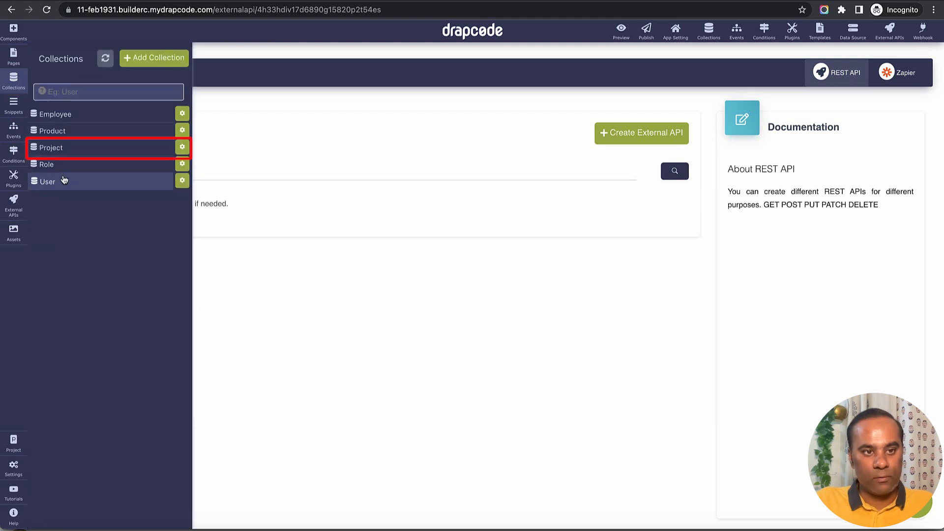
click(133, 149)
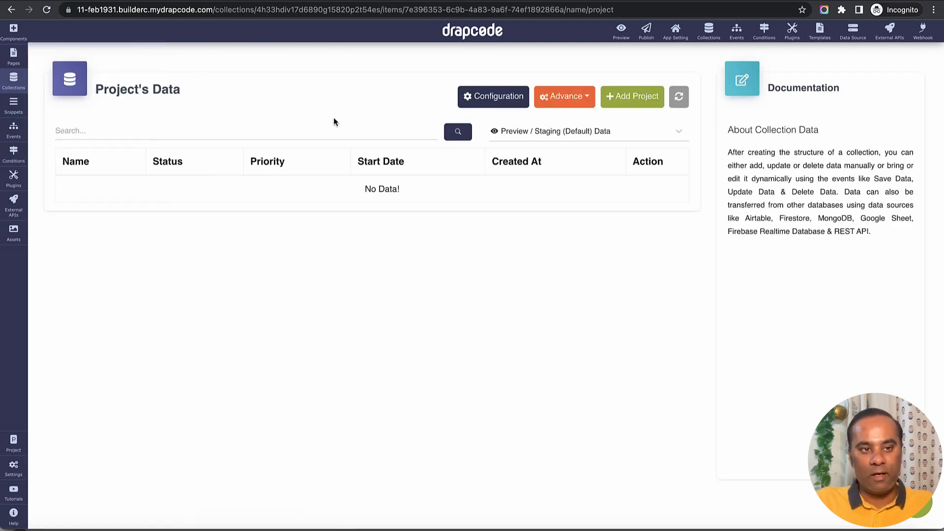
click(493, 96)
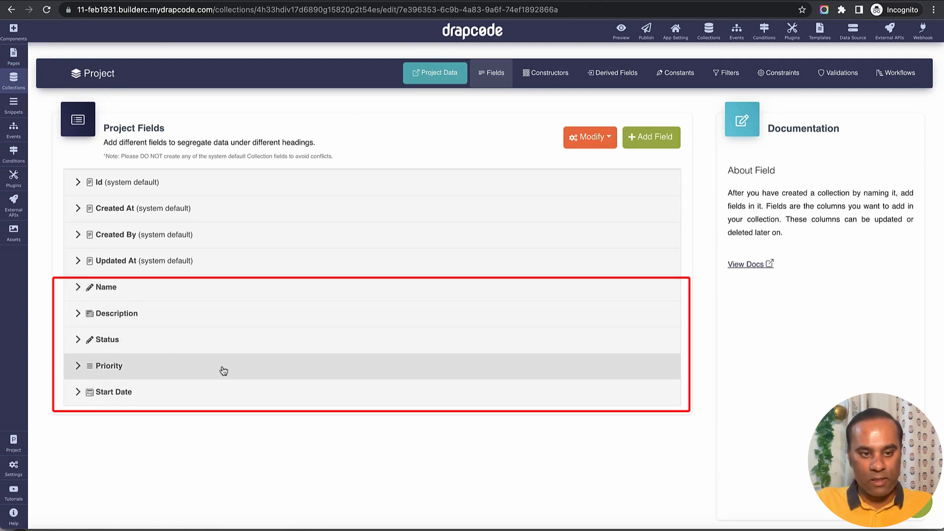
scroll(269, 423, down, 1)
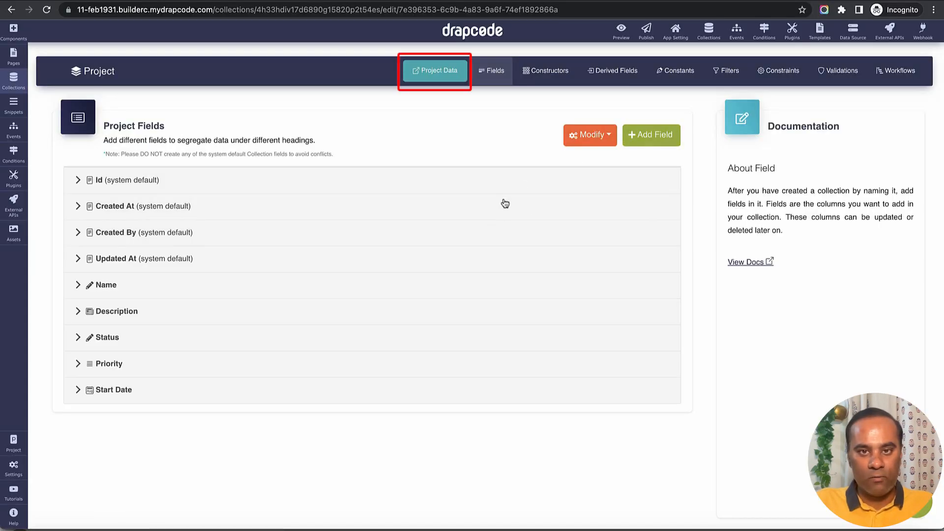
click(437, 74)
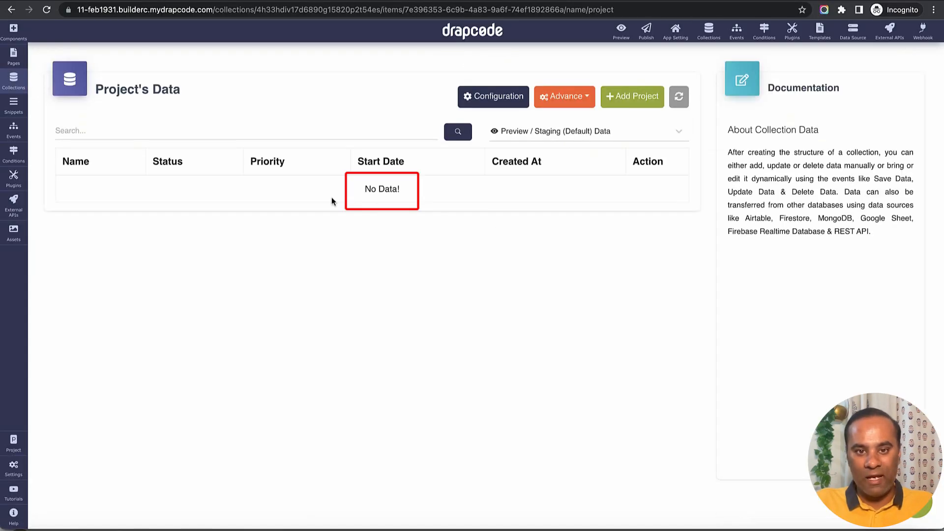
drag(299, 191, 549, 198)
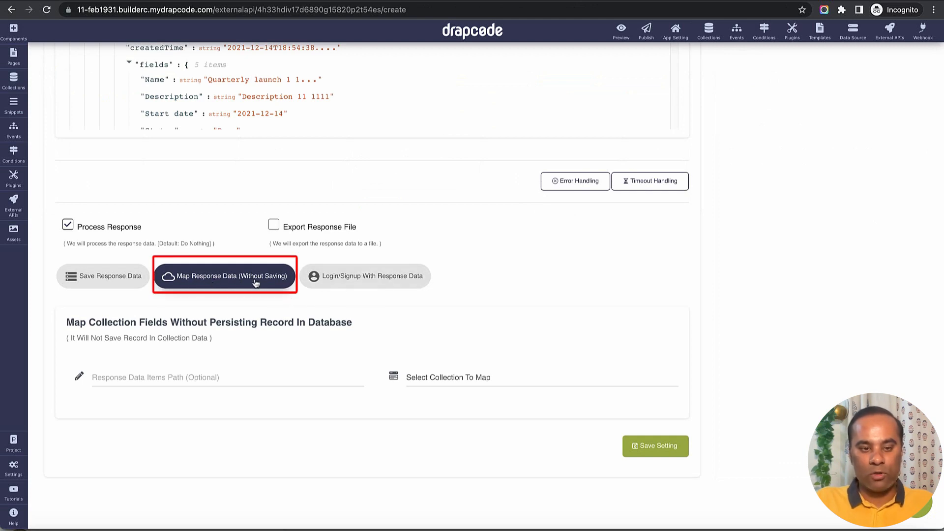
Select Project as the collection to map in the unsaved response mapping and review its list of mappable fields.
click(456, 379)
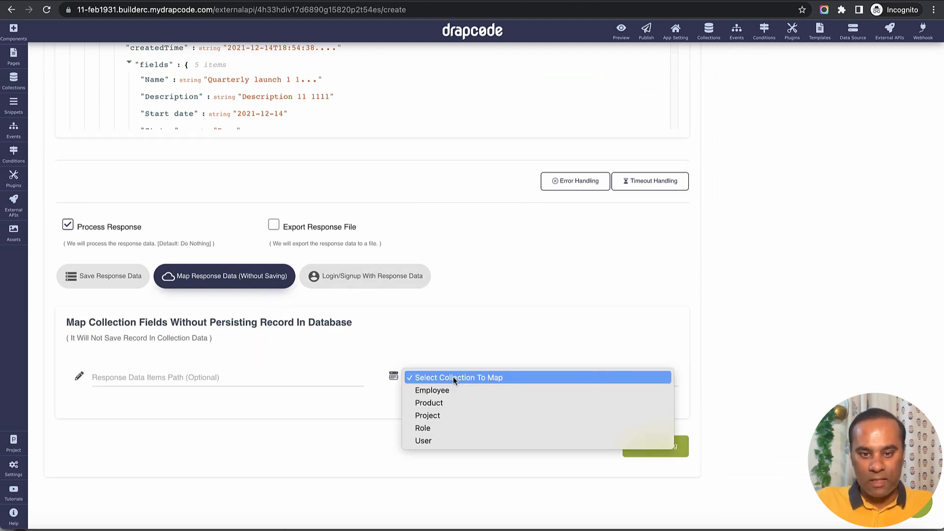
click(451, 415)
scroll(447, 415, down, 4)
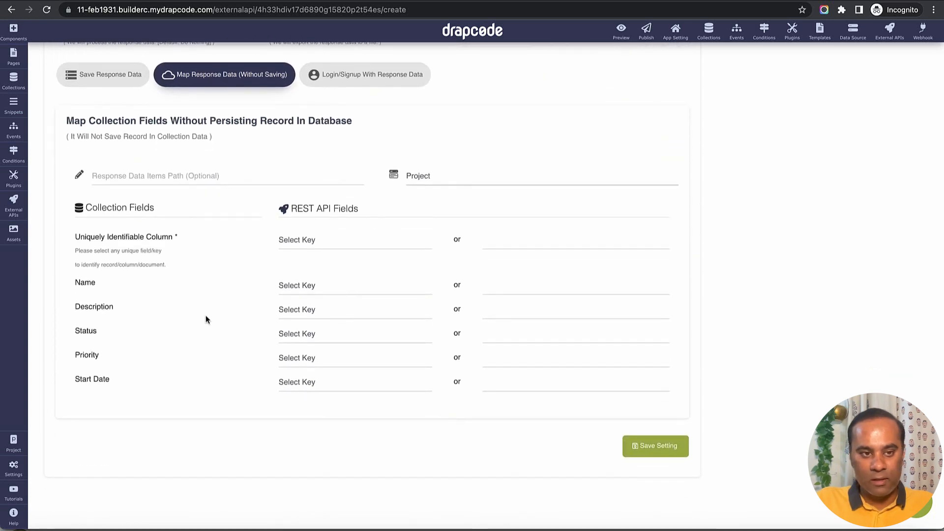
drag(74, 235, 114, 382)
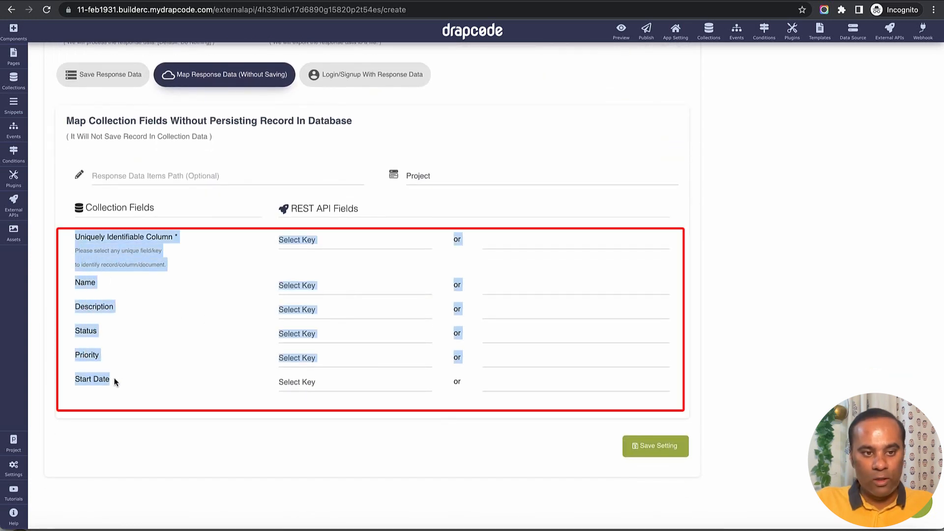
click(188, 372)
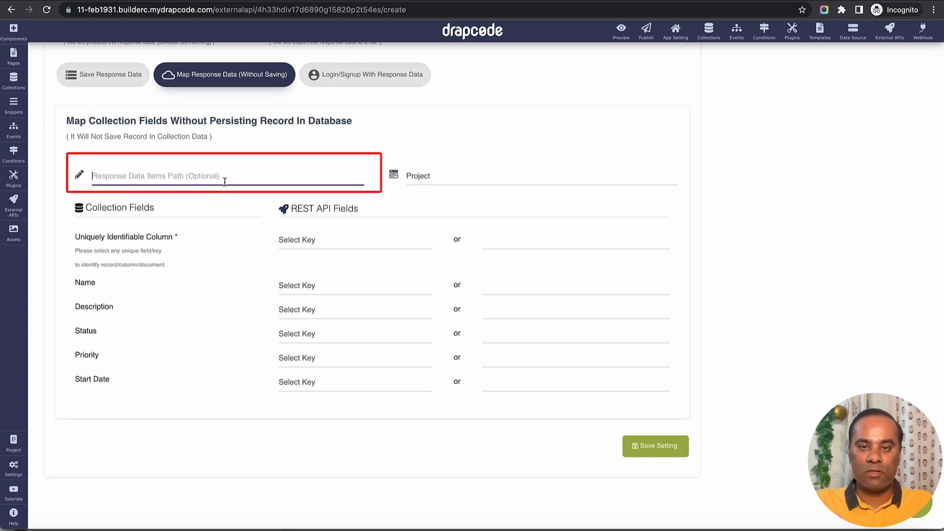
Set the Response Data Items Path to "records" and check it against the array key in Airtable's example response.
text(records)
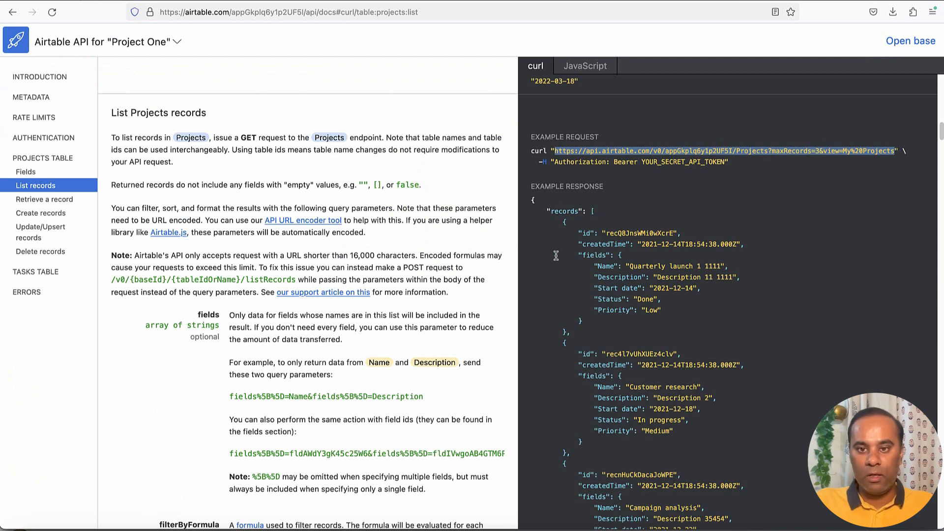
double_click(564, 211)
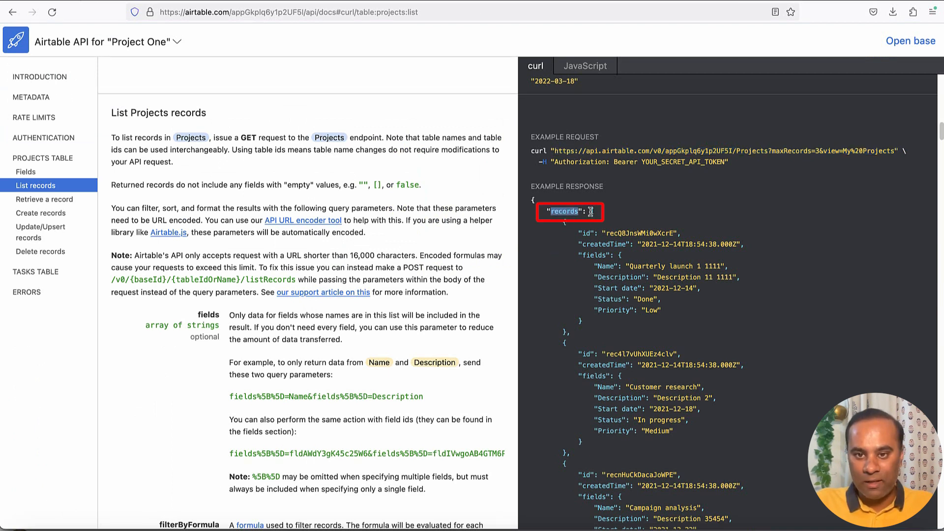
mouse_move(591, 211)
mouse_down()
mouse_move(573, 225)
mouse_move(662, 311)
mouse_move(609, 422)
mouse_up()
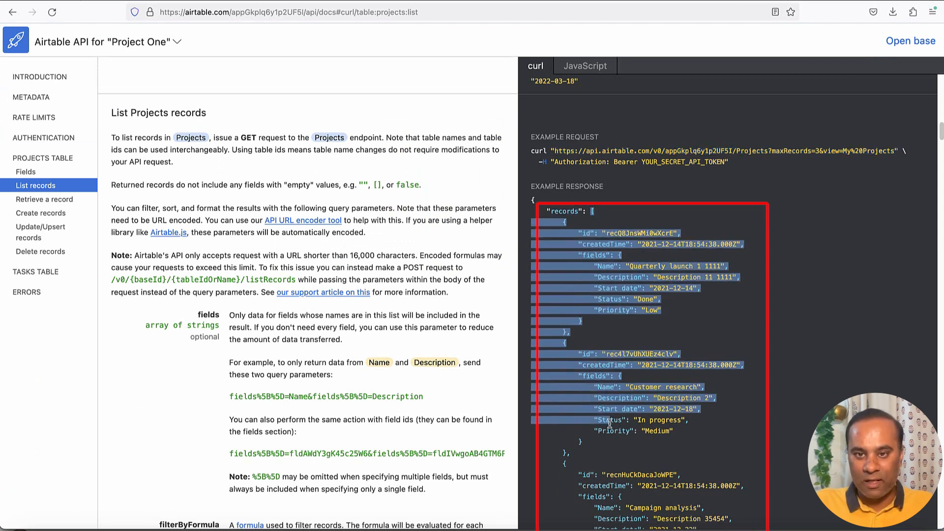
double_click(570, 211)
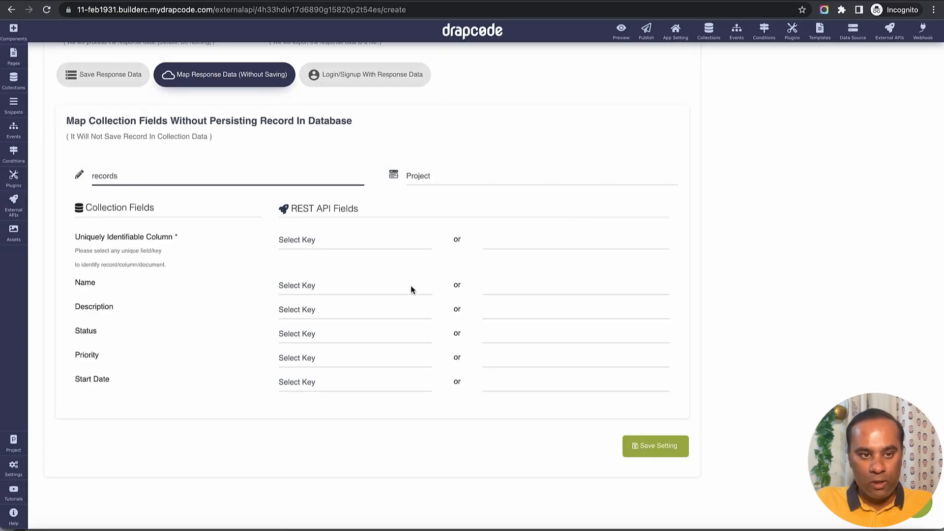
Map the Uniquely Identifiable Column to the "id" key from Airtable's example response.
click(492, 241)
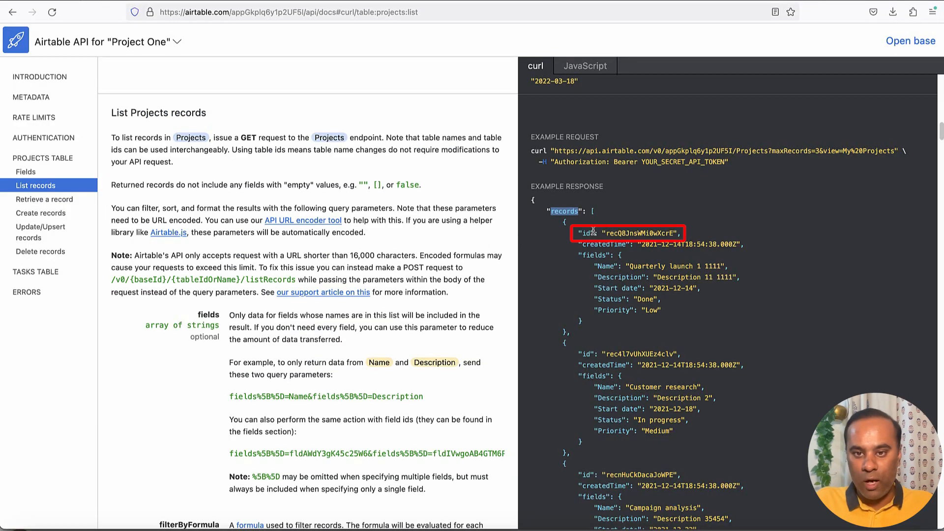
double_click(587, 235)
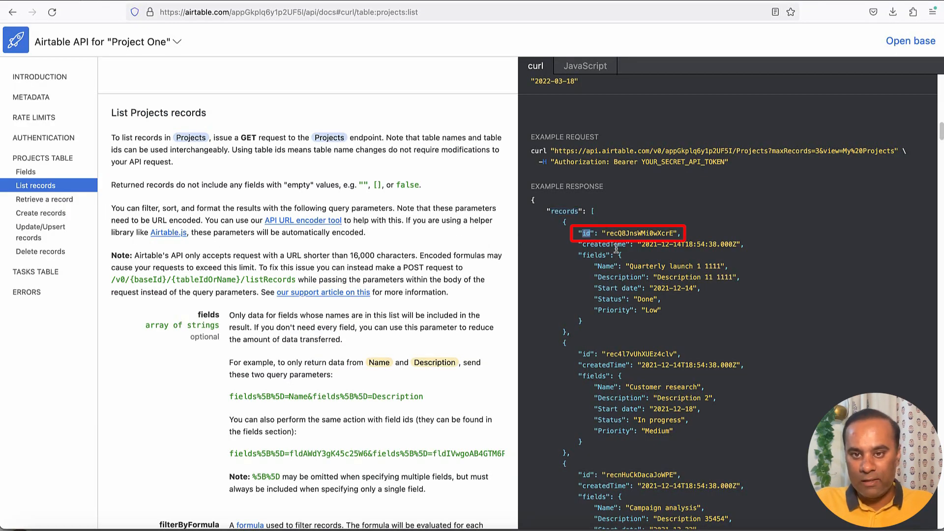
drag(608, 235, 633, 290)
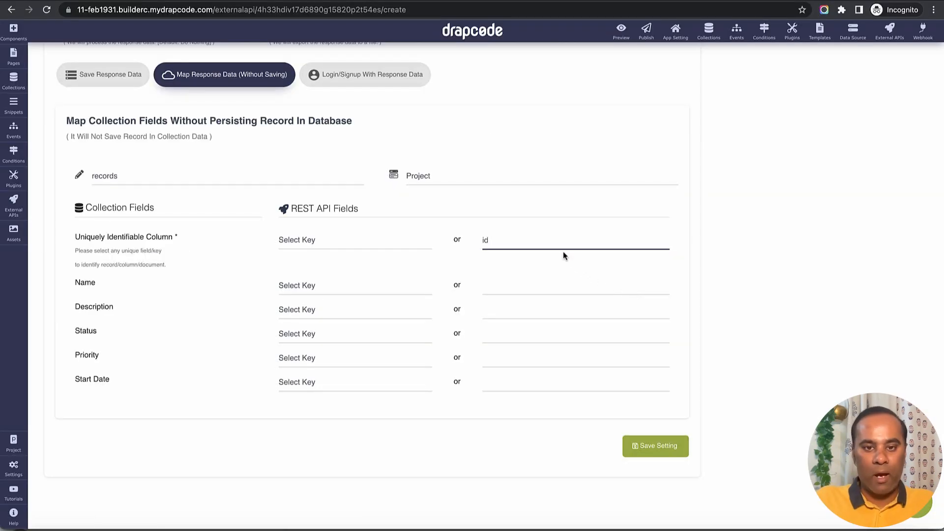
Map the Name collection field to "fields.Name", using the nested key from Airtable's example response.
click(550, 288)
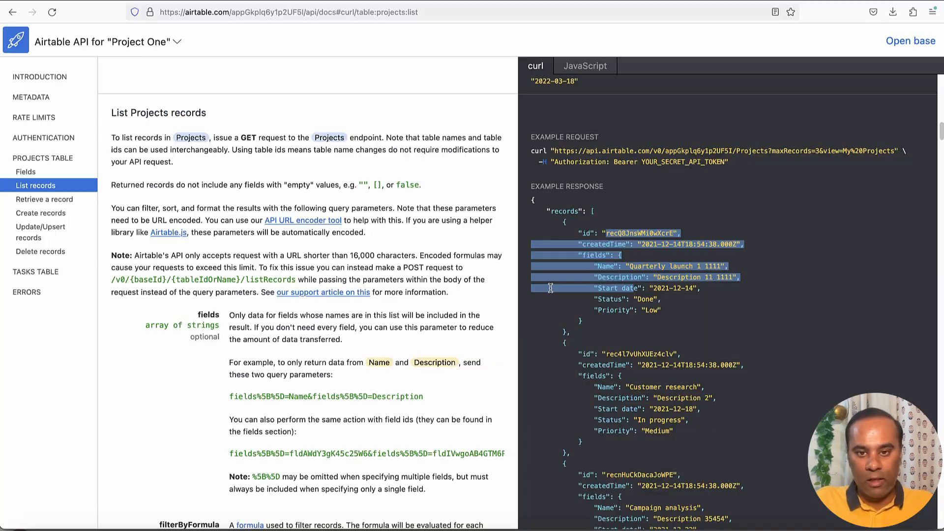
click(586, 268)
double_click(589, 255)
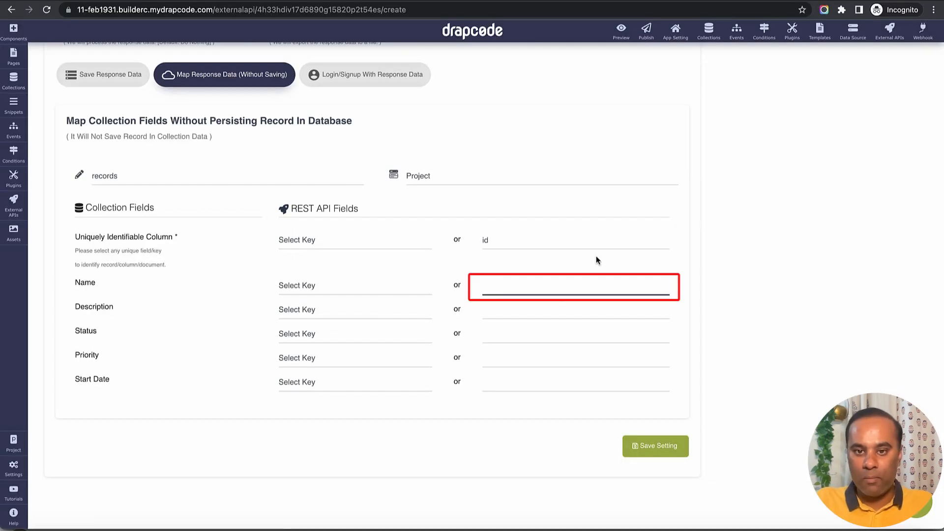
text(fields)
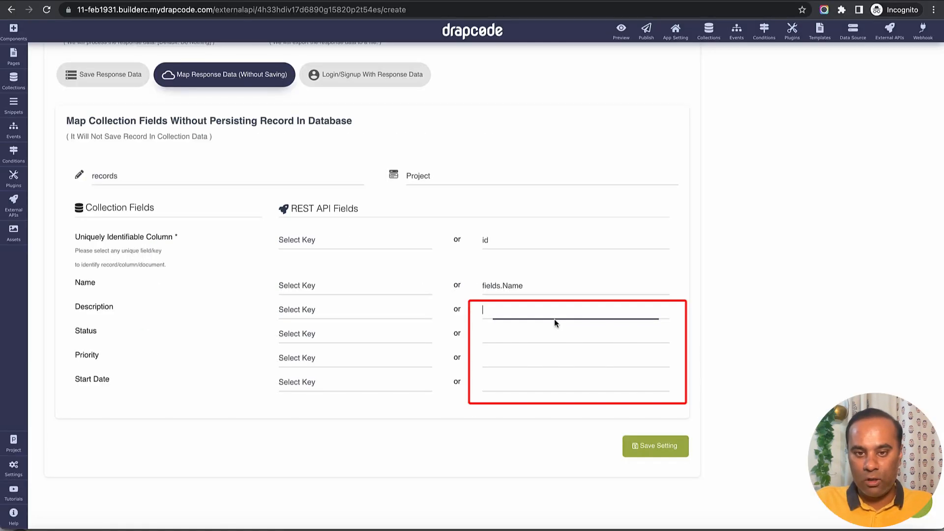
Fill the Description, Status, Priority and Start Date mappings with the "fields" prefix.
text(fields)
click(537, 336)
text(fields)
click(534, 378)
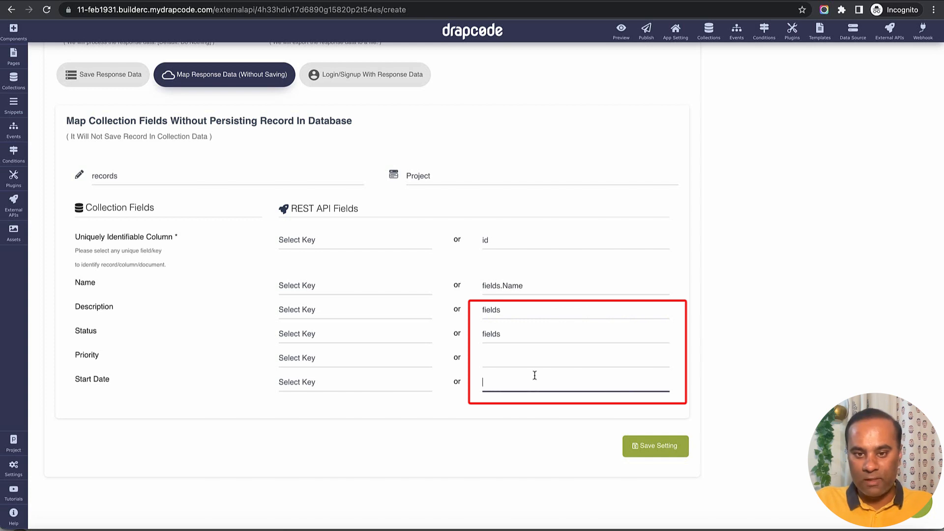
text(fields)
click(529, 359)
text(fields)
click(522, 341)
Complete the Description mapping as "fields.Description" and the Status mapping as "fields.Status" using Airtable's key names.
click(517, 315)
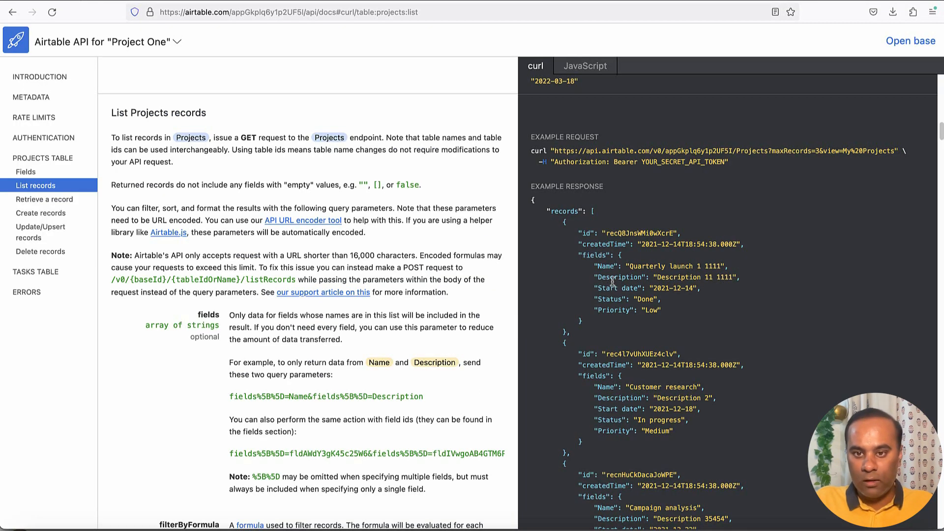
double_click(613, 277)
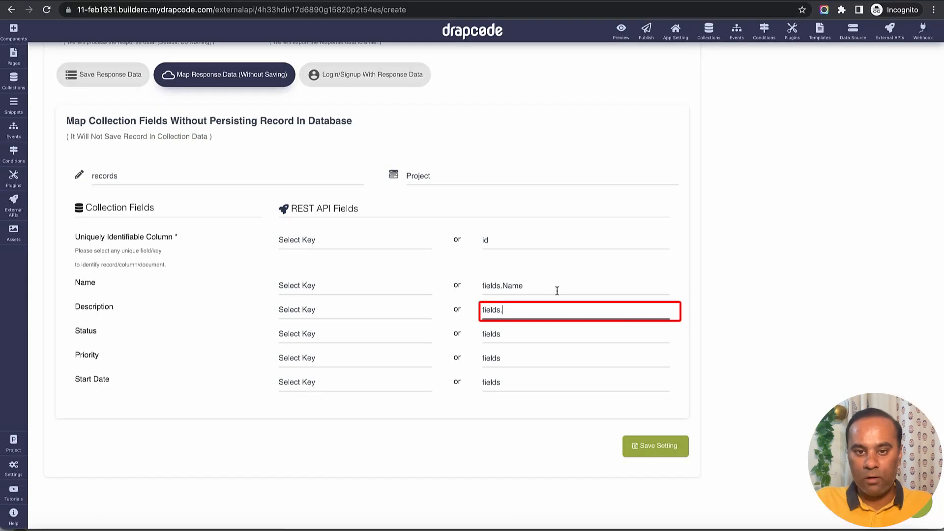
text(Description)
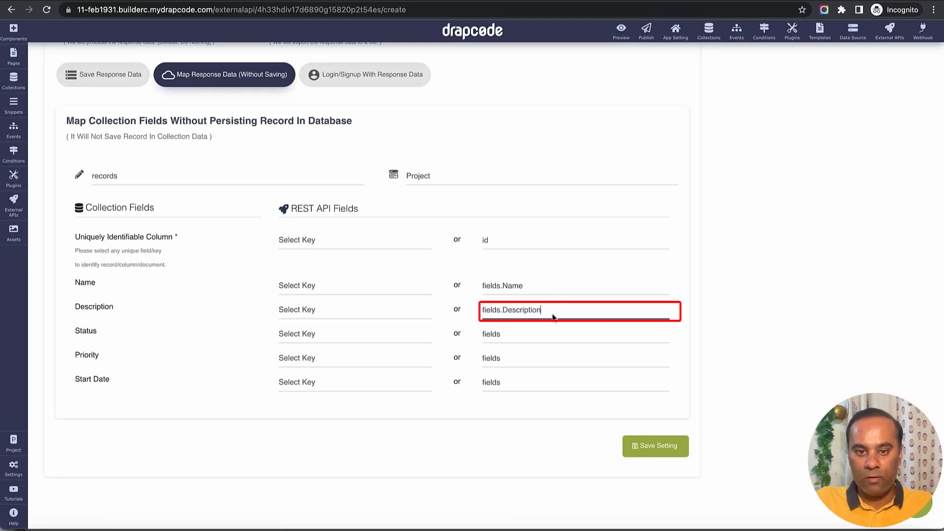
click(546, 338)
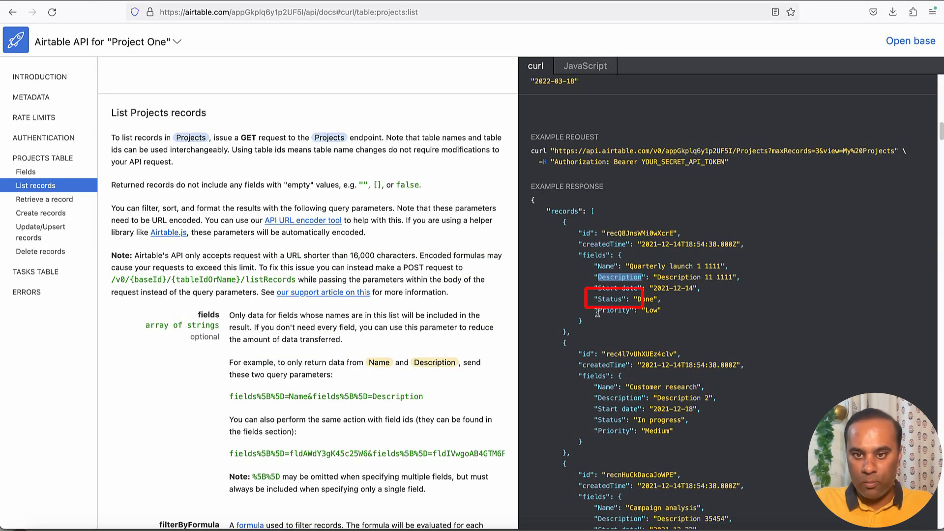
double_click(604, 300)
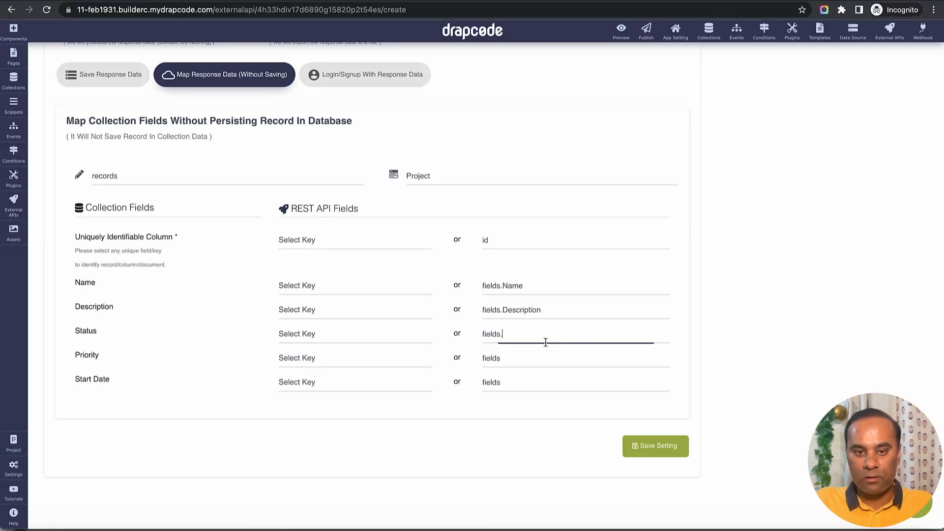
text(Status)
Complete the Priority mapping as "fields.Priority" using Airtable's key name.
click(528, 359)
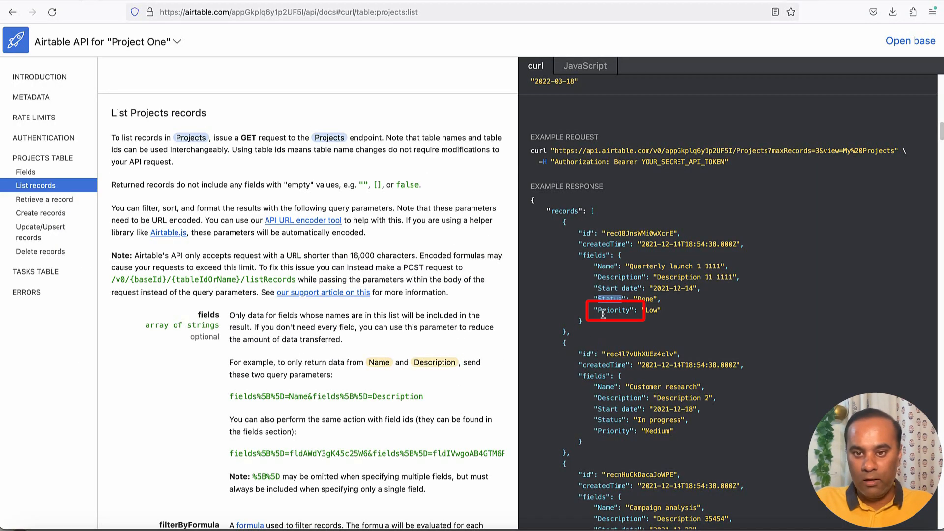
double_click(604, 311)
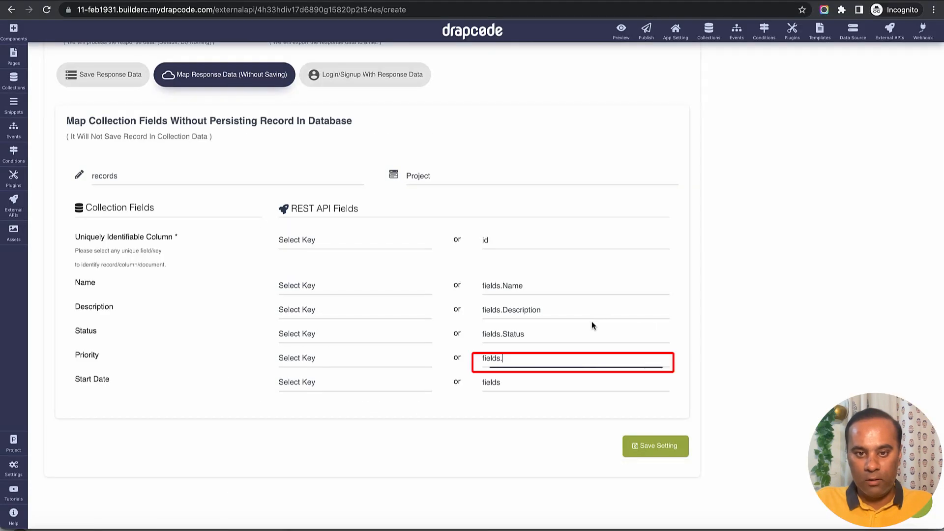
text(Priority)
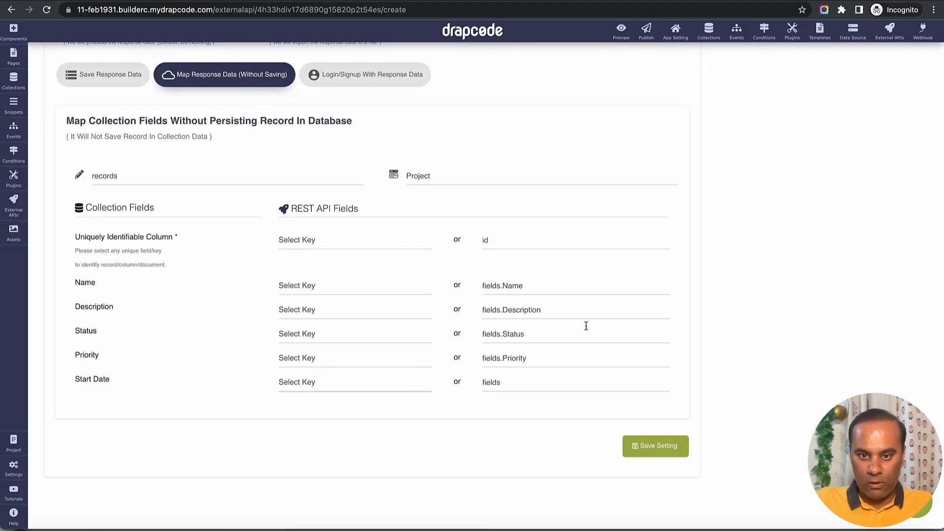
Complete the Start Date mapping as "fields.Start date" with Airtable's key name and save the external API settings.
click(581, 383)
key(super+Tab)
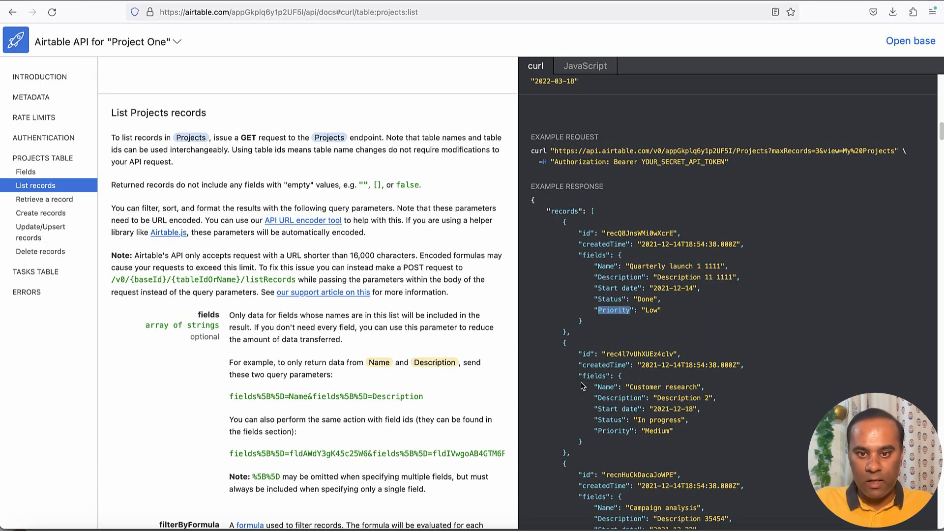
click(599, 288)
drag(600, 288, 640, 289)
key(super+c)
key(super+Tab)
key(super+v)
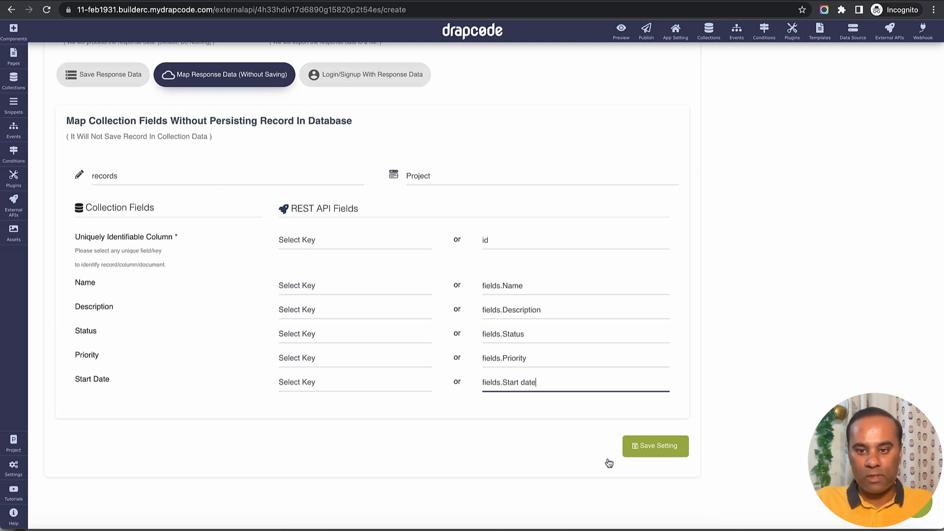
click(658, 453)
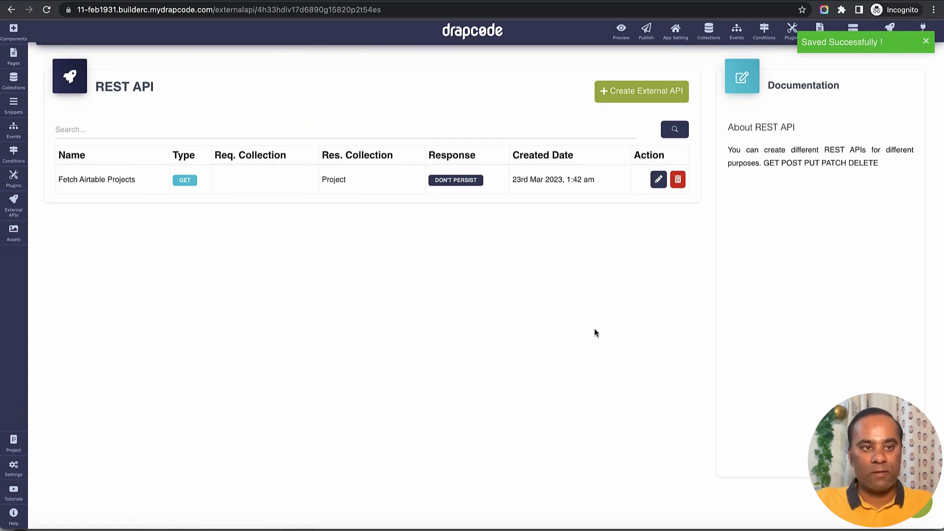
Open the Home page in the editor and add a Sections component with a Data Table inside it.
click(14, 56)
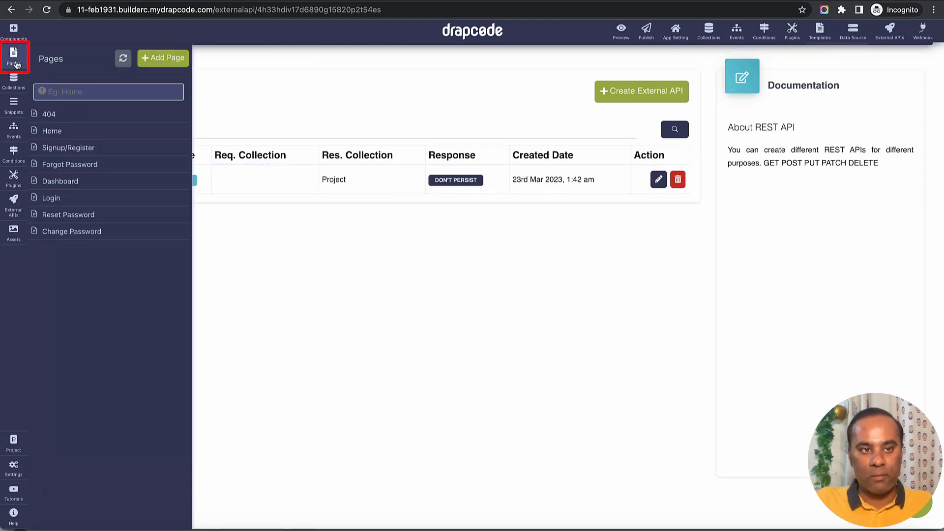
click(66, 134)
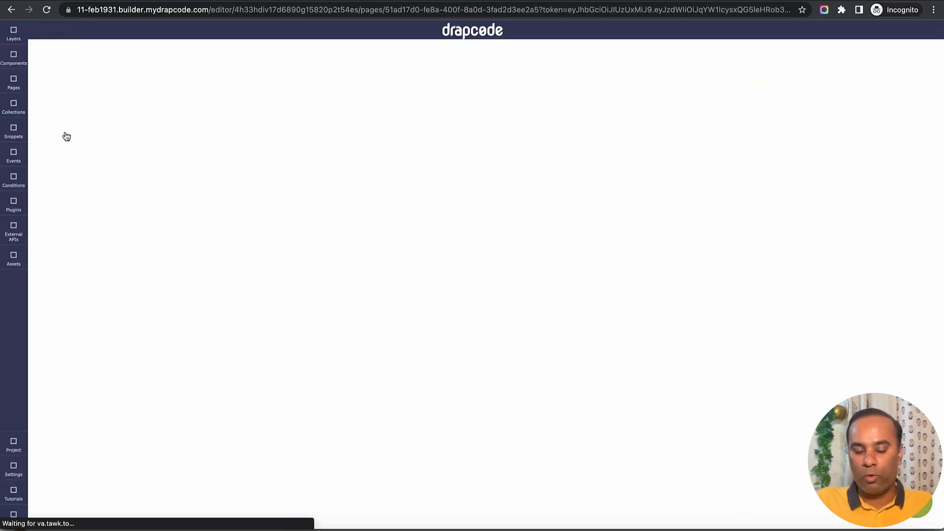
click(14, 55)
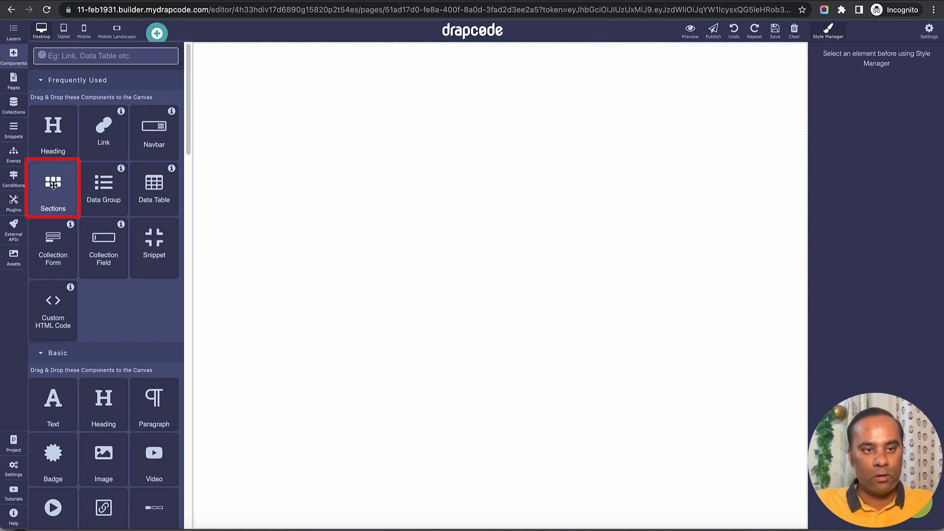
drag(53, 185, 225, 282)
click(185, 149)
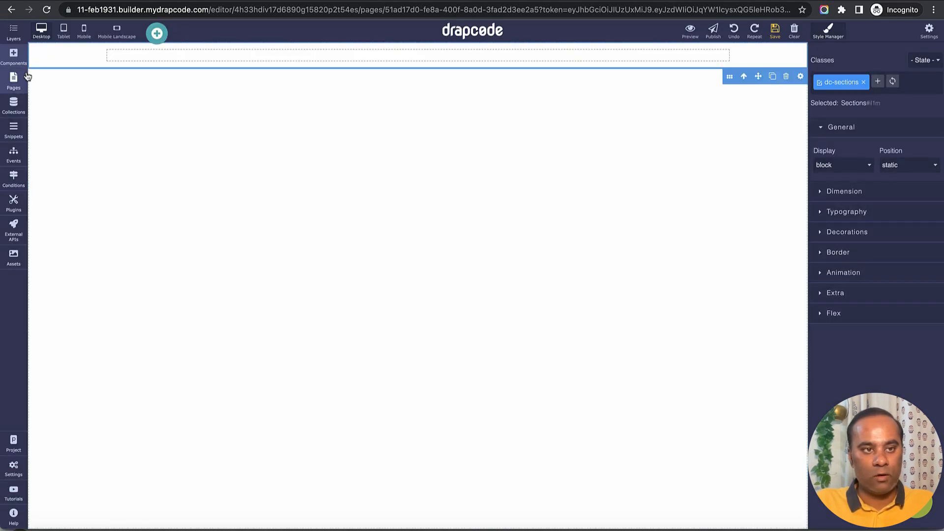
click(14, 55)
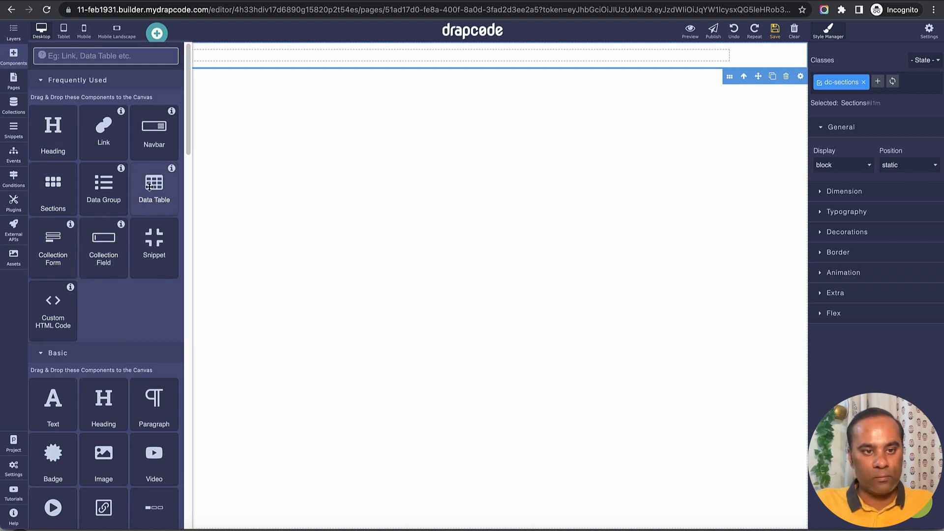
drag(149, 187, 429, 55)
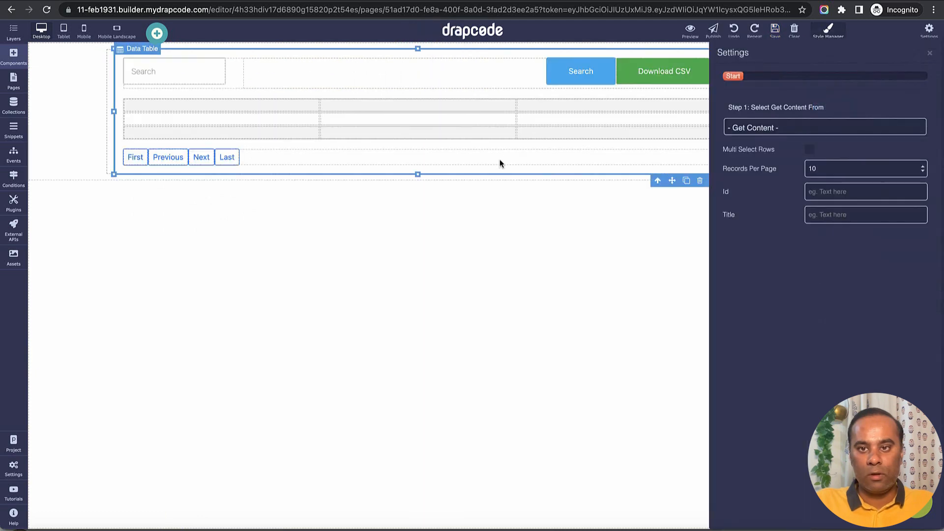
Set the Data Table to Get Data From External API Response using Fetch Airtable Projects, and save the page.
click(784, 129)
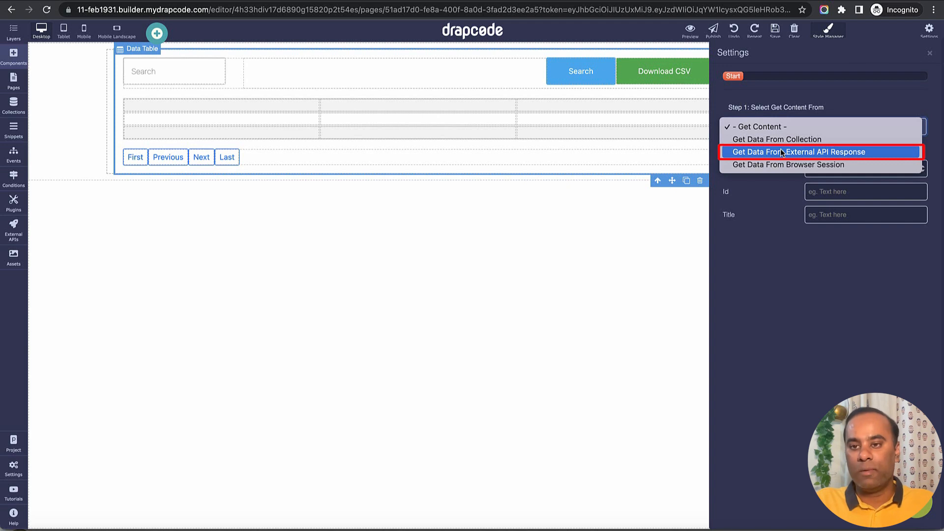
click(782, 152)
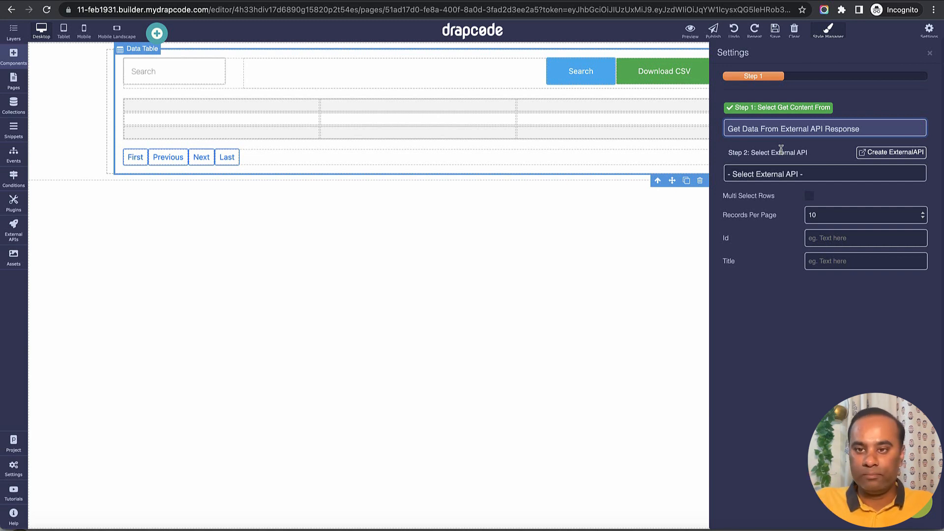
click(789, 175)
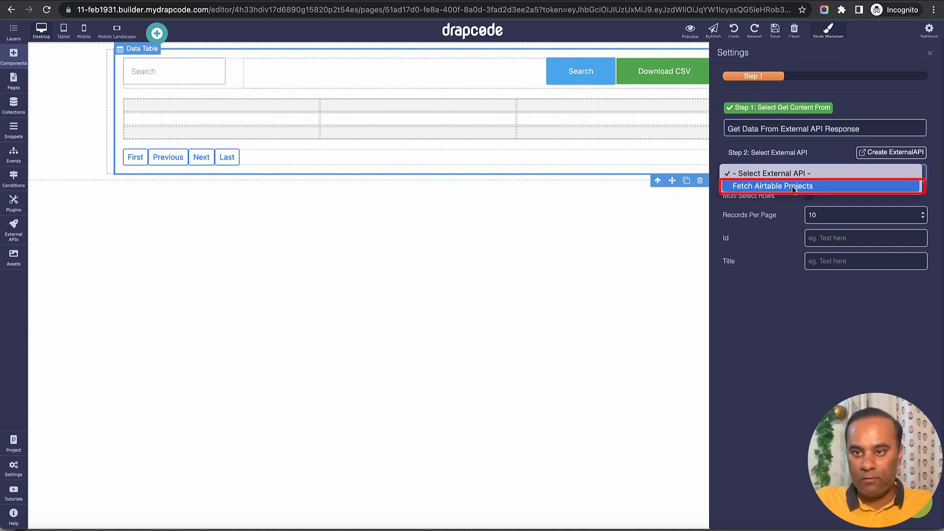
click(792, 186)
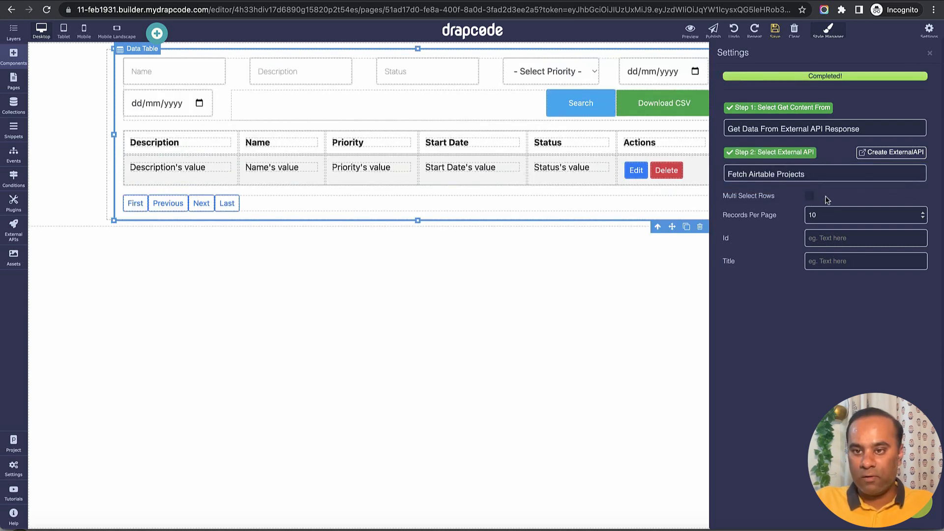
click(930, 52)
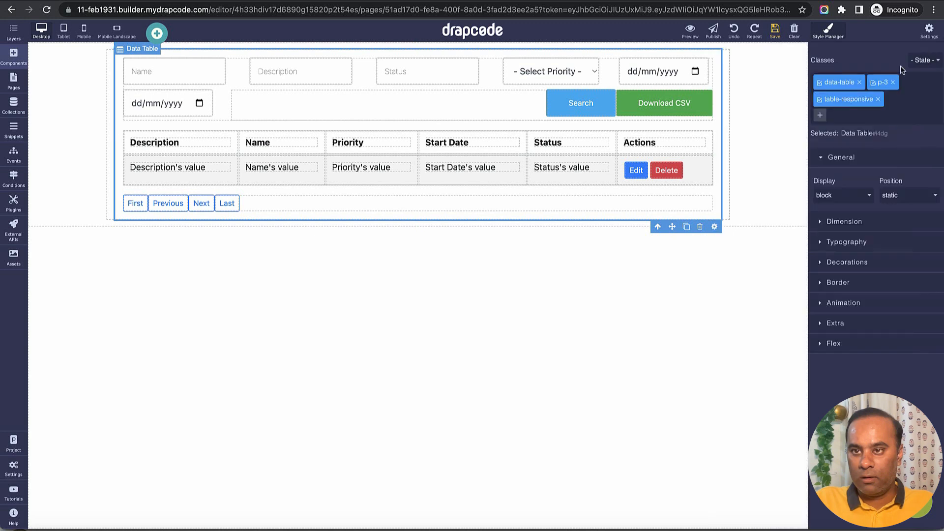
click(775, 31)
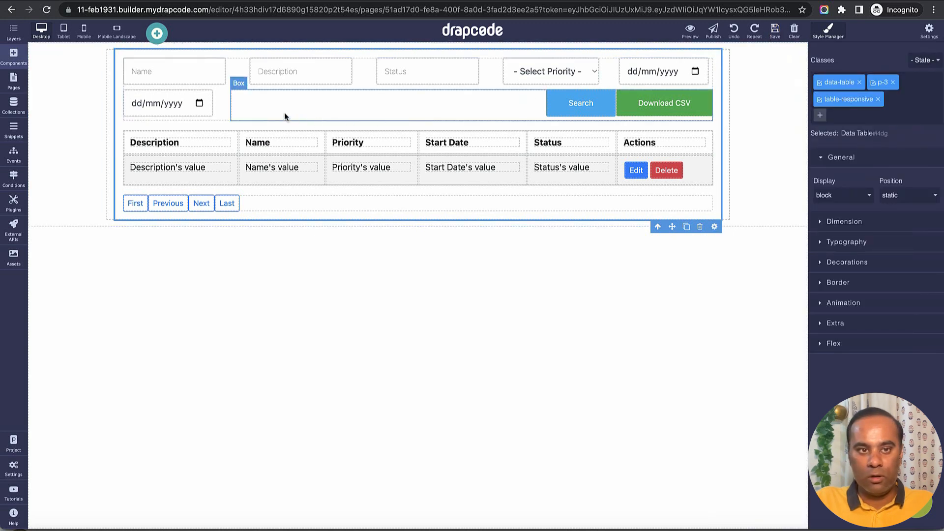
Delete the search form above the Data Table's columns and save the page.
click(226, 108)
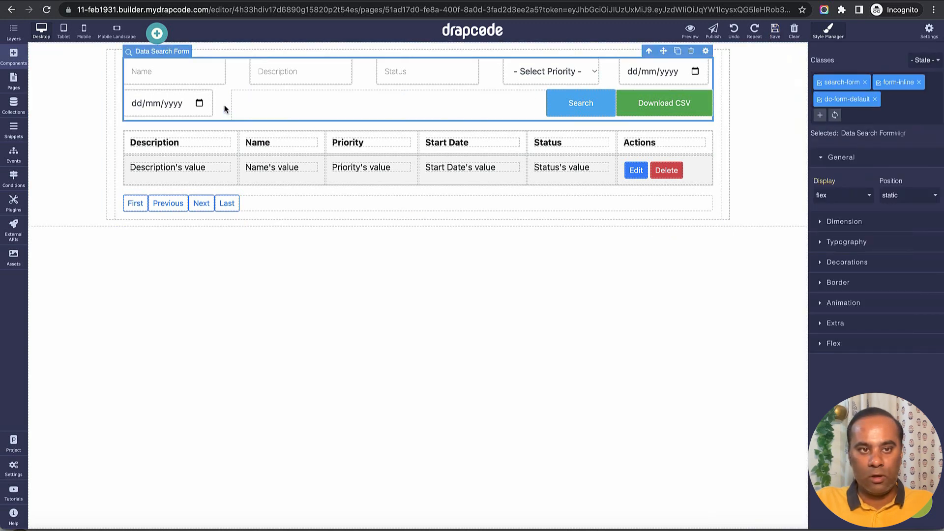
click(691, 52)
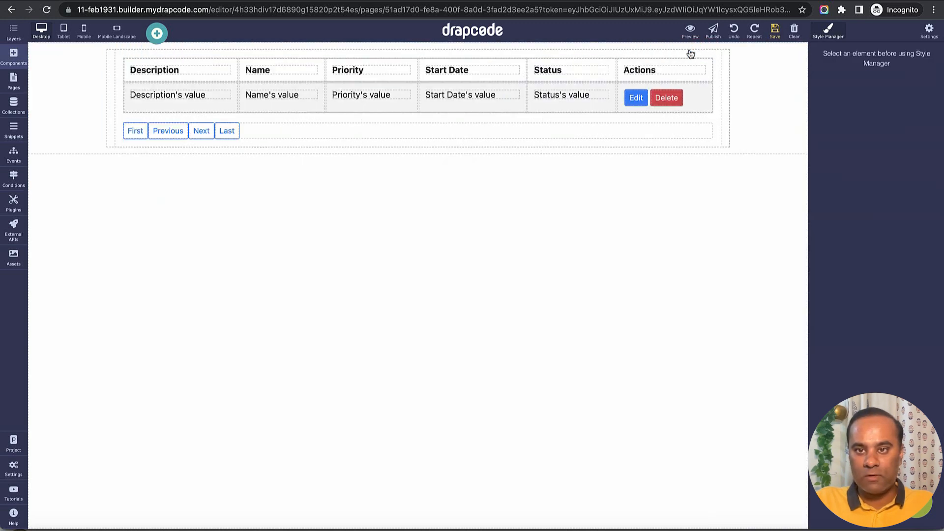
click(775, 32)
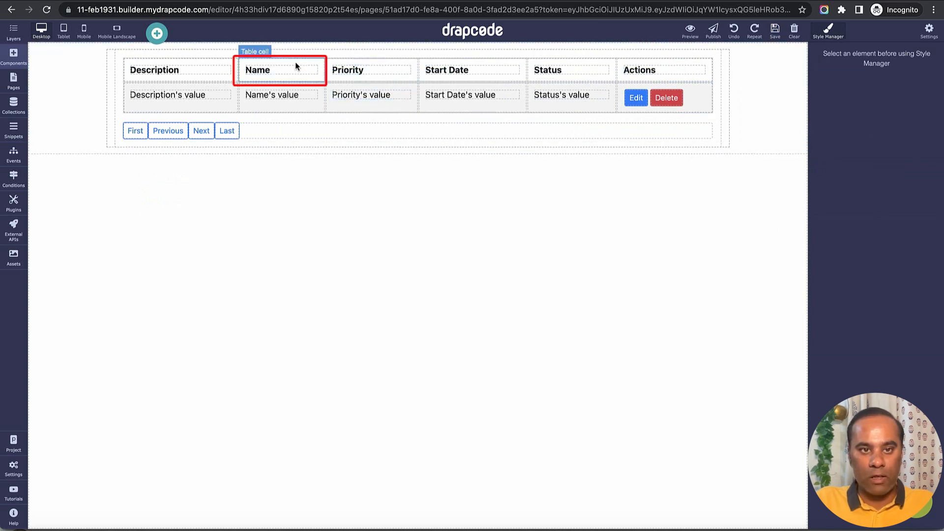
Move the Name header and value cells ahead of Description in the Data Table and save the page.
drag(296, 66, 169, 70)
drag(275, 90, 140, 95)
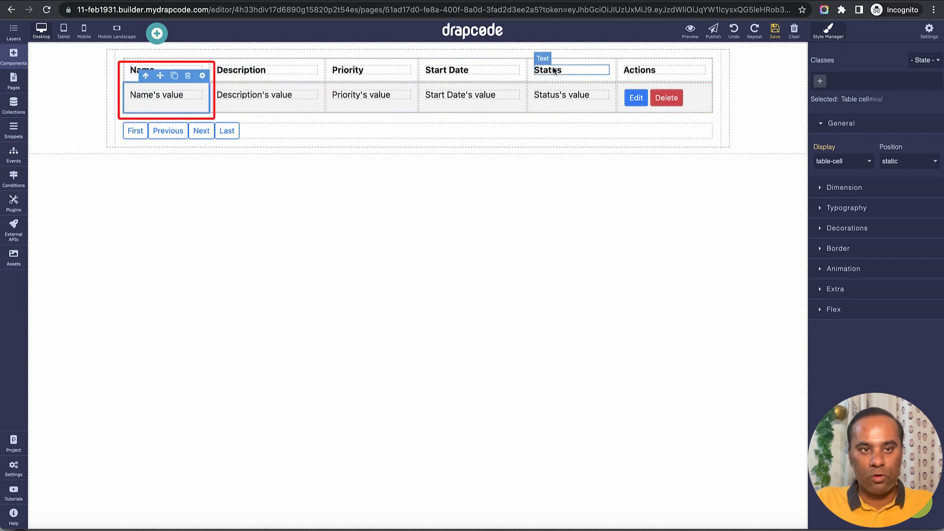
click(774, 33)
Preview the Home page, examine the fetched project rows, and refresh the Project collection's data to check for stored records.
click(691, 33)
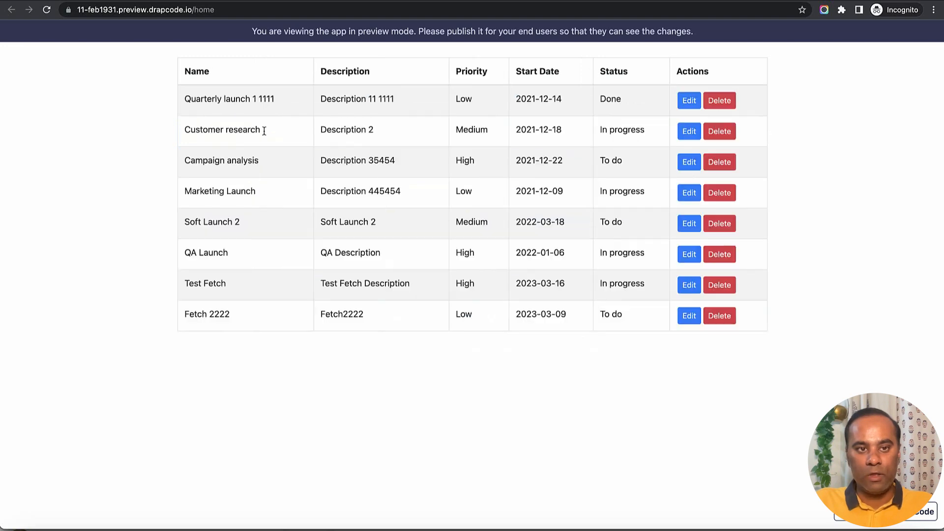
drag(185, 98, 531, 302)
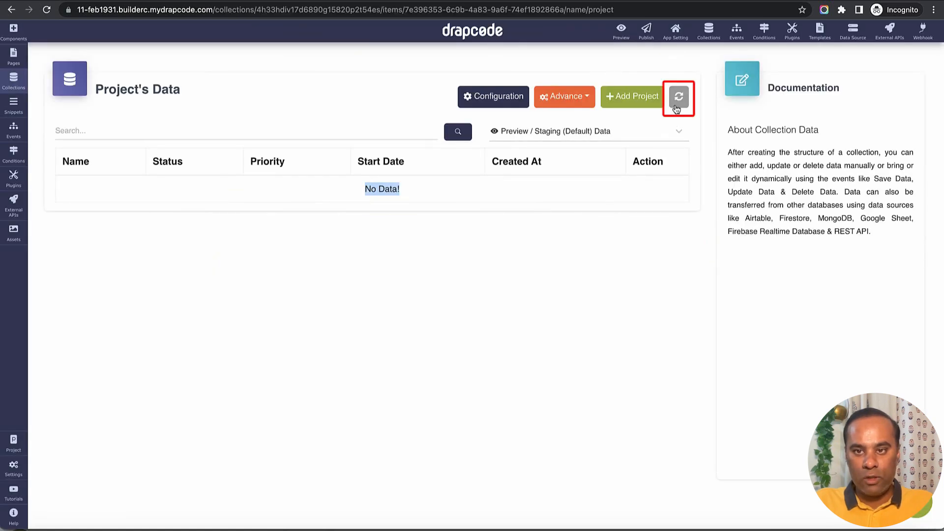
click(678, 97)
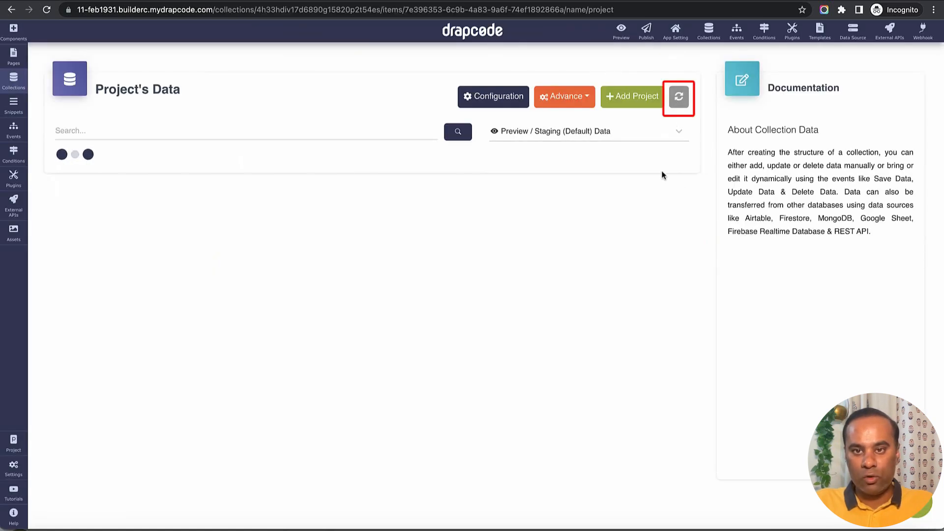
Check the Project collection's Preview / Staging and Production / Live data for stored records.
click(621, 137)
click(623, 169)
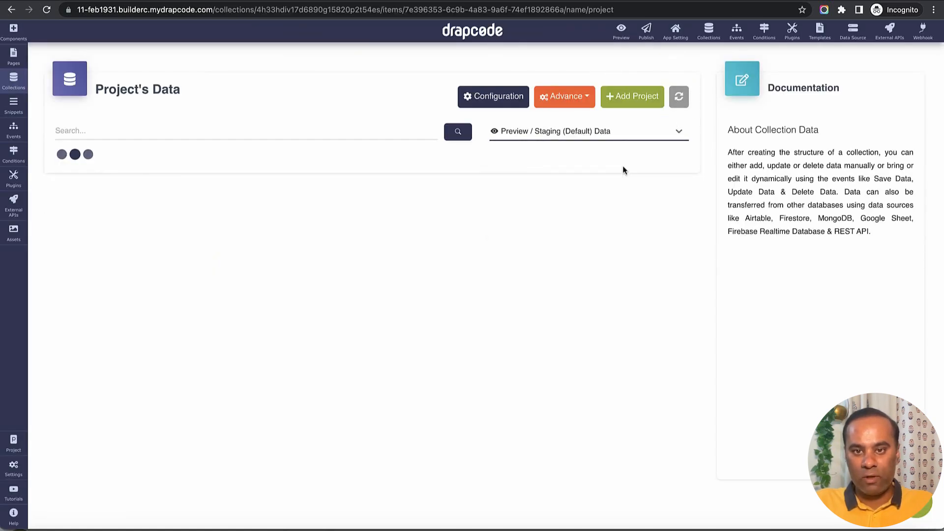
click(617, 139)
click(621, 180)
click(615, 142)
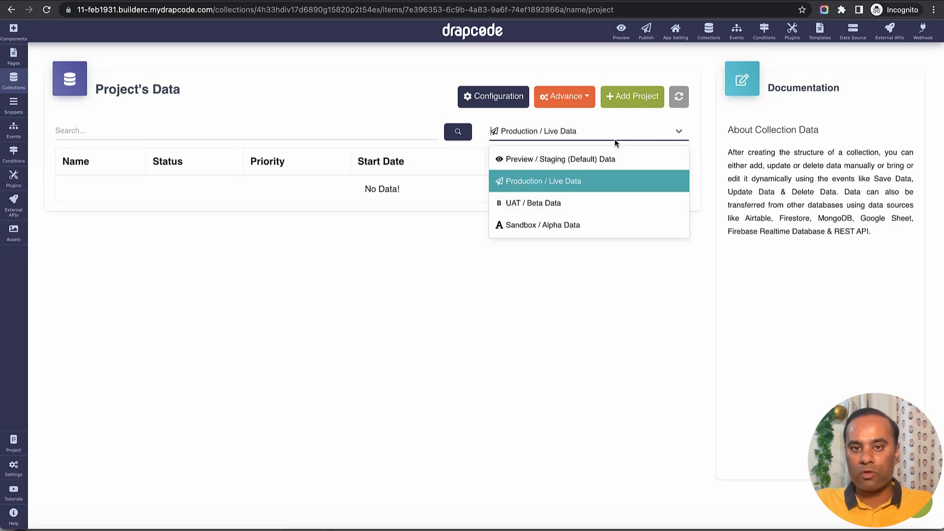
click(616, 159)
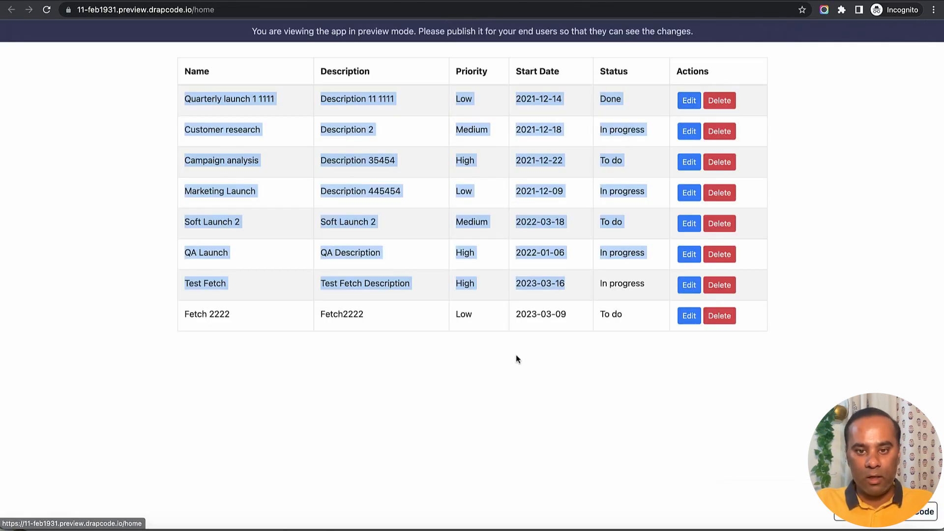
Switch to Airtable and add a Projects record named "AAAA Dummy" with the description "AAA Dummy".
click(515, 355)
click(310, 525)
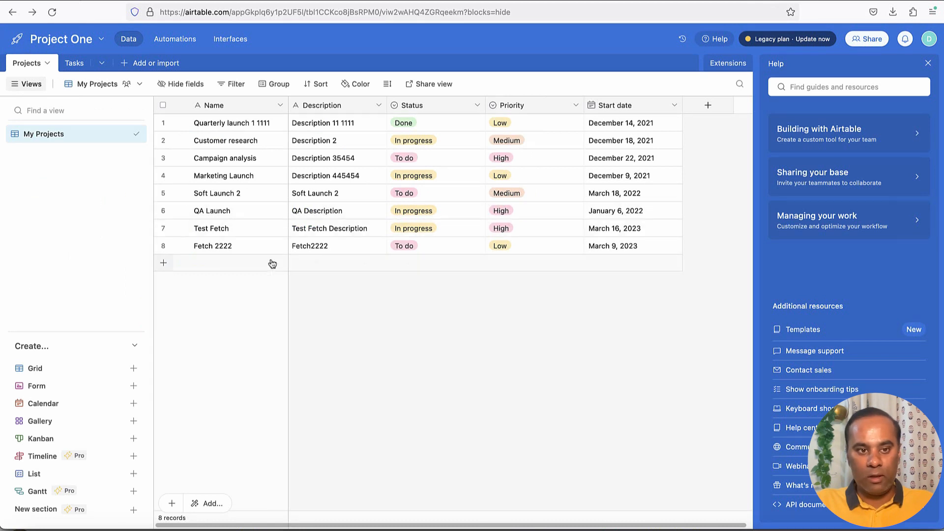
click(207, 263)
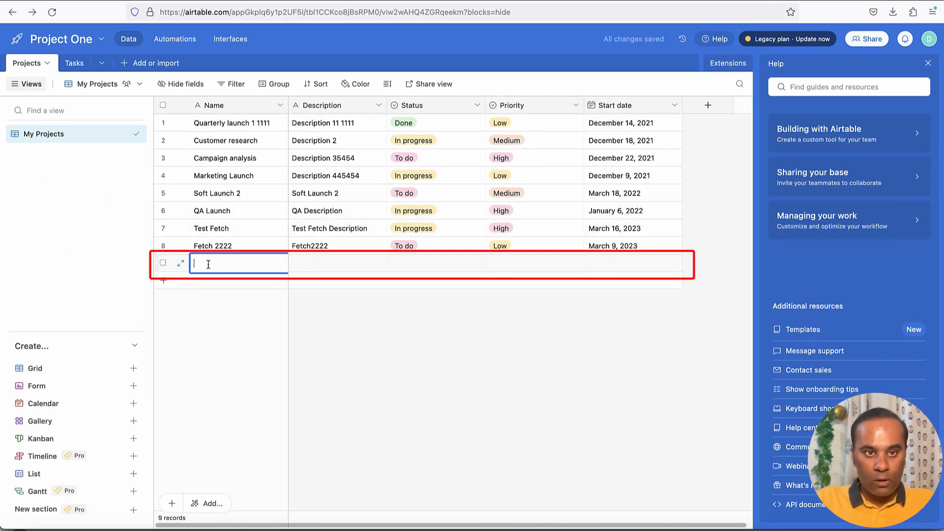
text(AAAA)
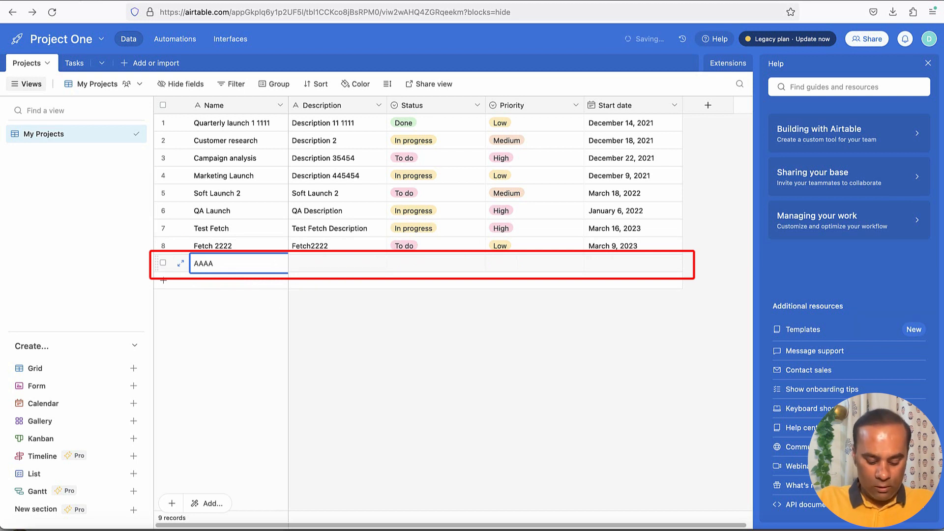
text( Dummy)
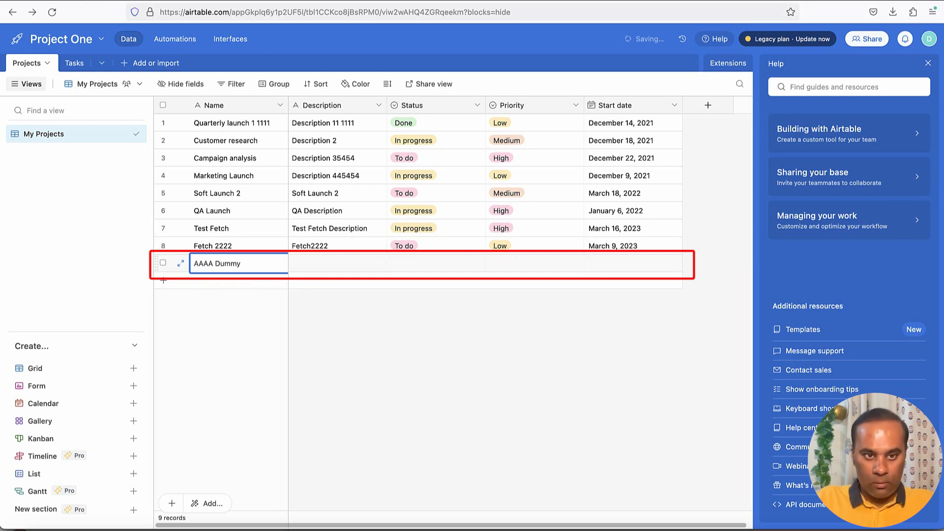
key(Tab)
text(AA)
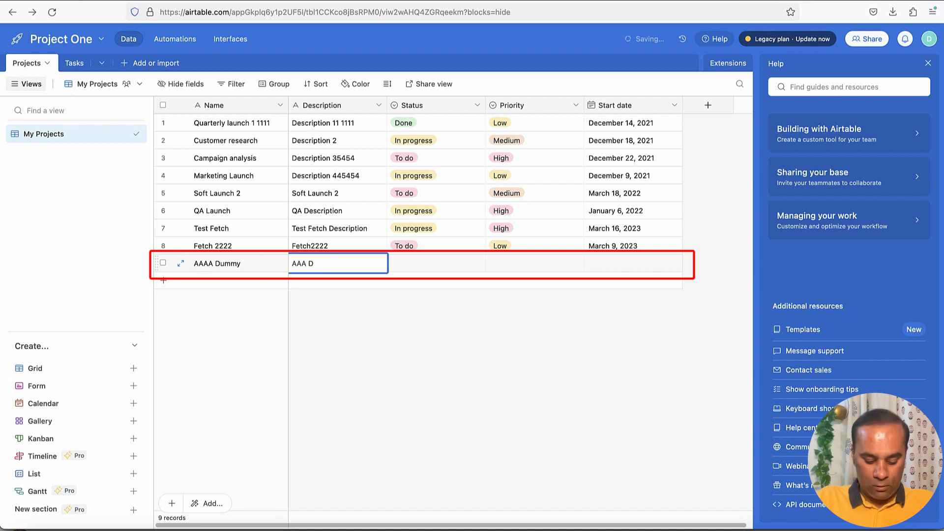
text(mmy)
key(Tab)
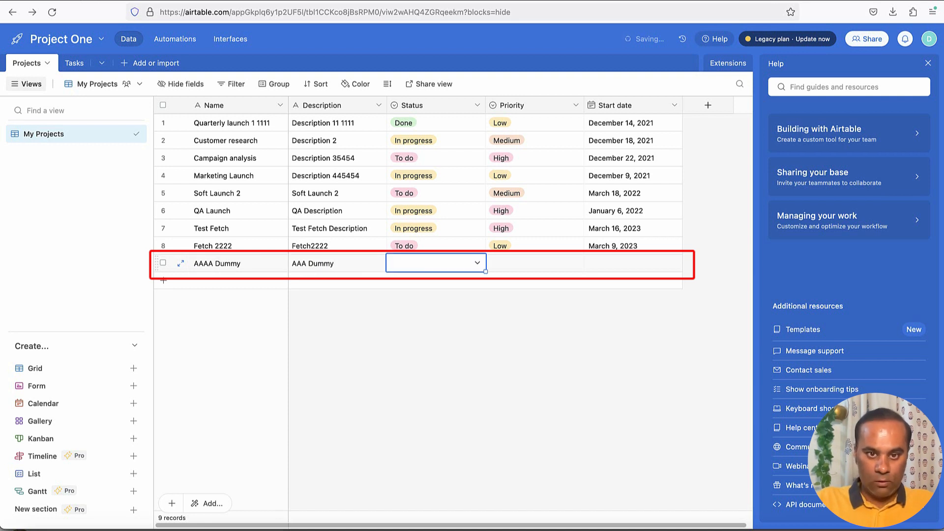
Set the AAAA Dummy record's status to In progress, priority to Low and start date to March 8, 2023.
click(421, 269)
click(414, 341)
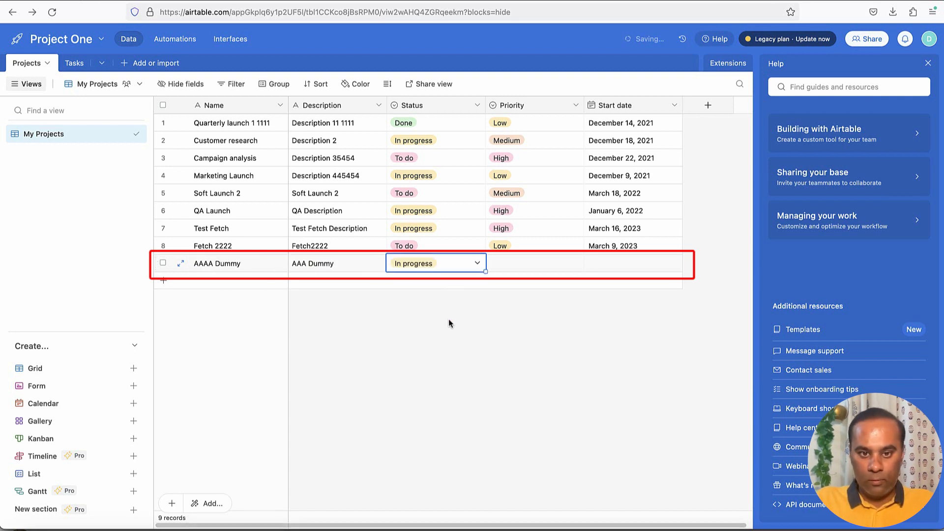
click(520, 267)
click(525, 270)
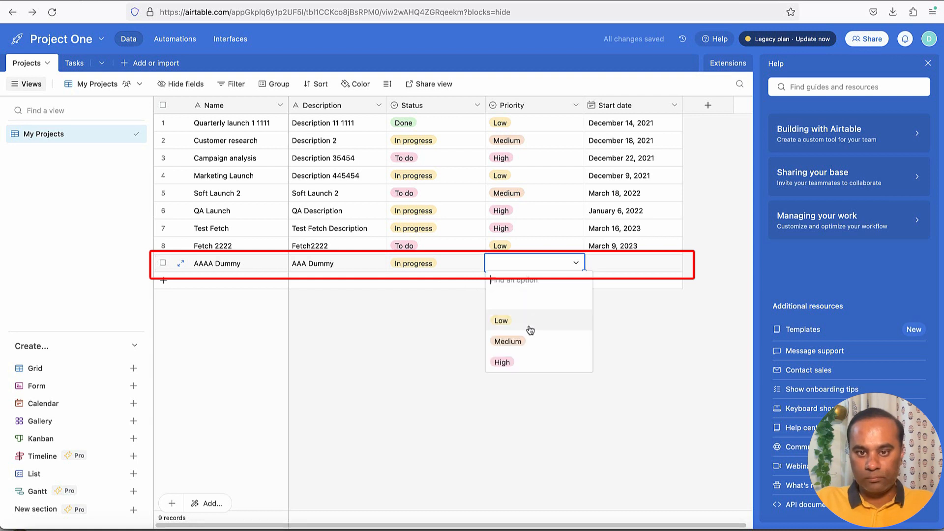
click(528, 322)
click(608, 269)
click(608, 270)
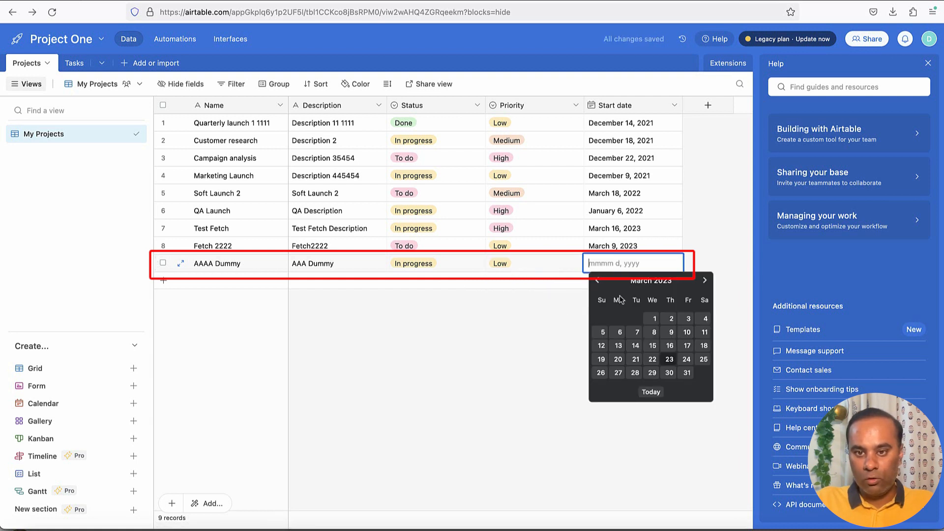
click(654, 329)
click(611, 338)
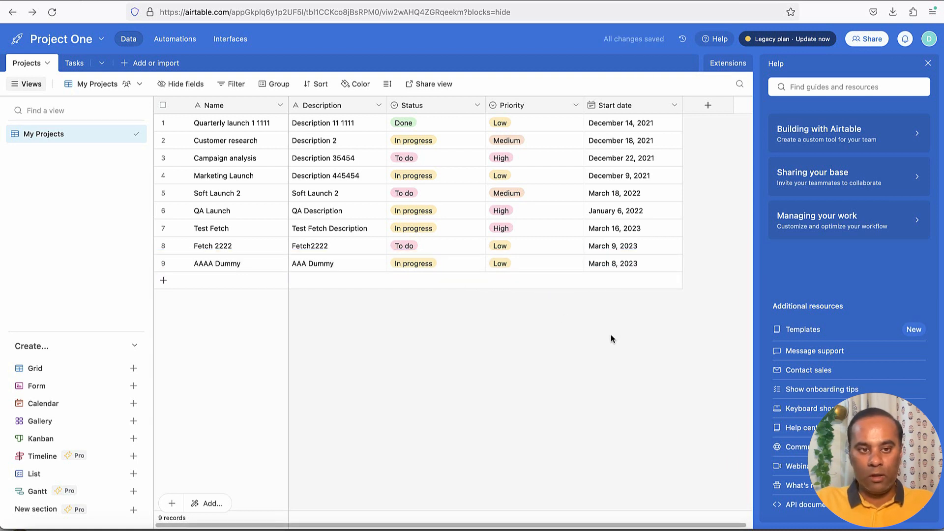
Switch back to the Home page preview, reload it and examine the table for the AAAA Dummy record.
key(super+Tab)
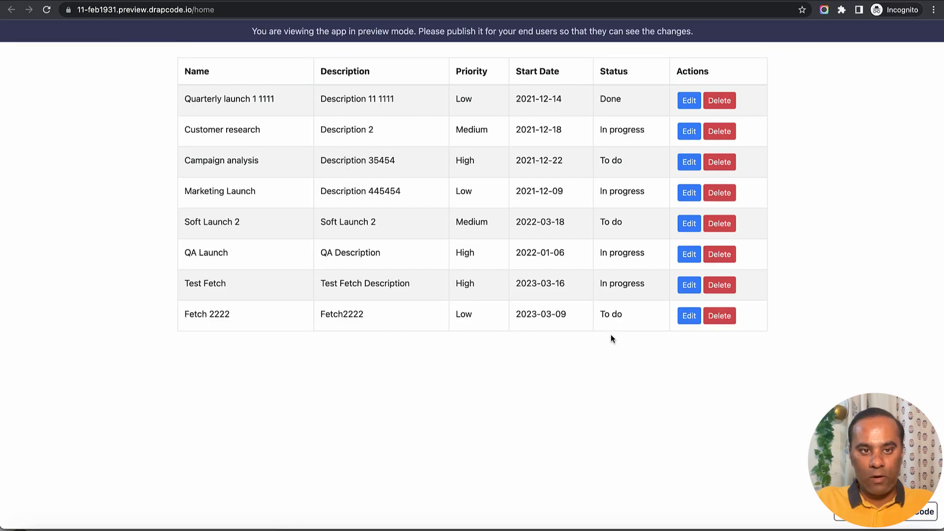
click(47, 11)
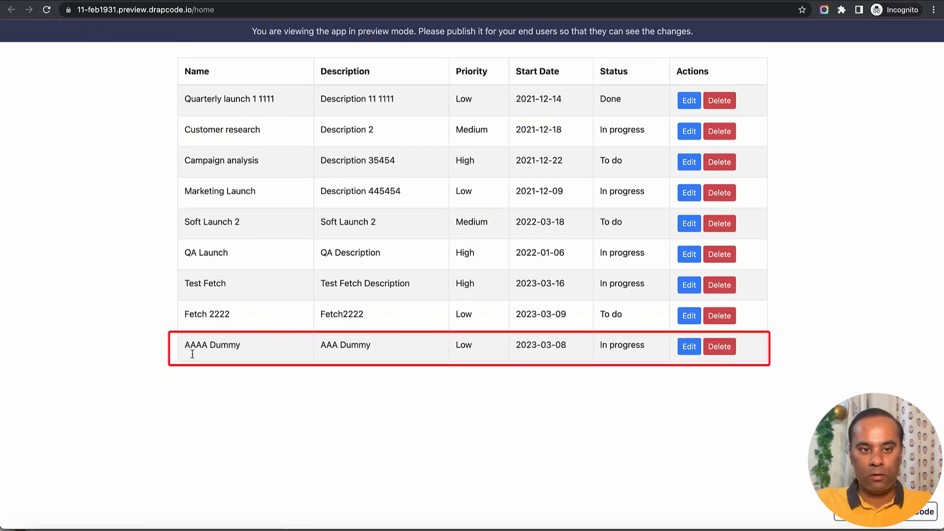
drag(186, 345, 630, 359)
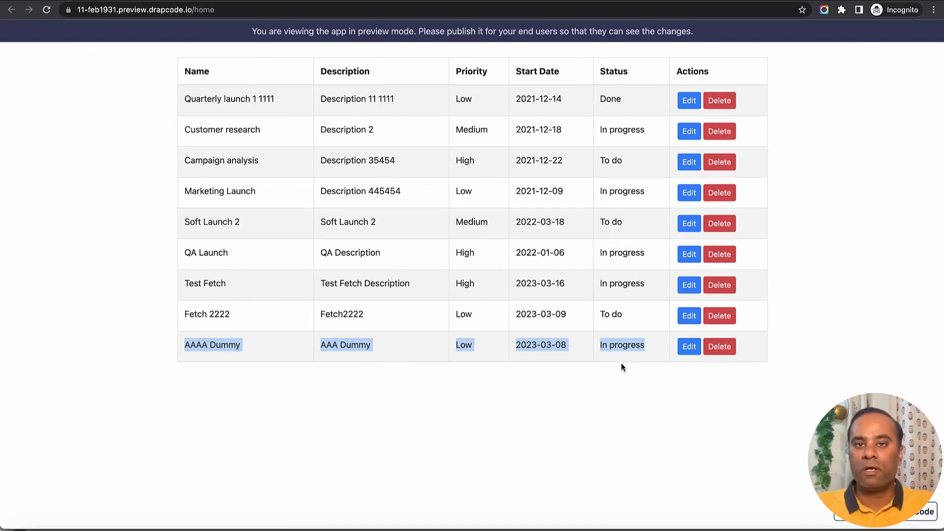
click(455, 415)
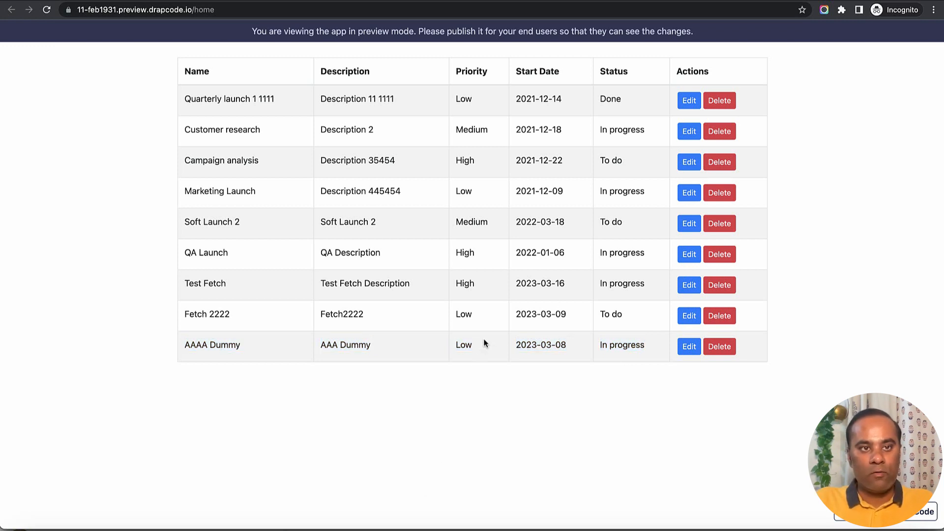
Return to the Home page editor and add a Sections component below the Data Table.
key(ctrl+shift+Tab)
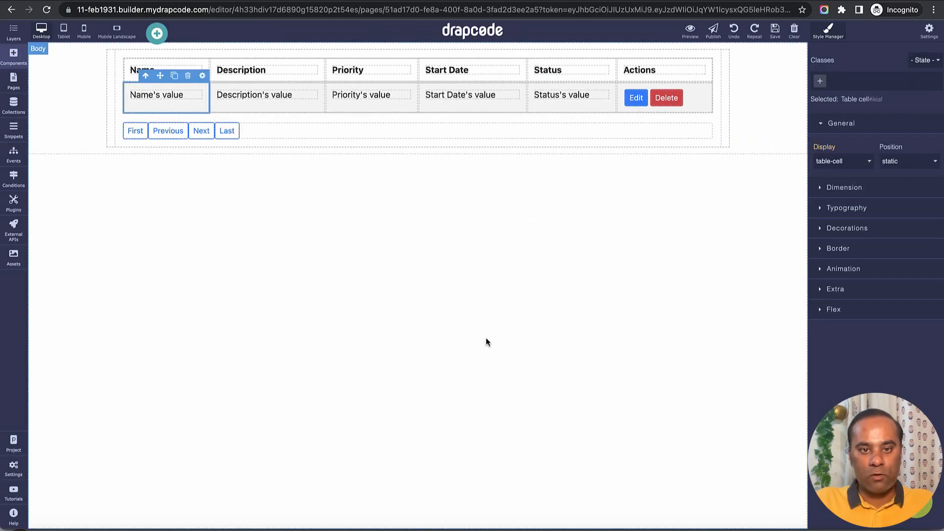
click(18, 62)
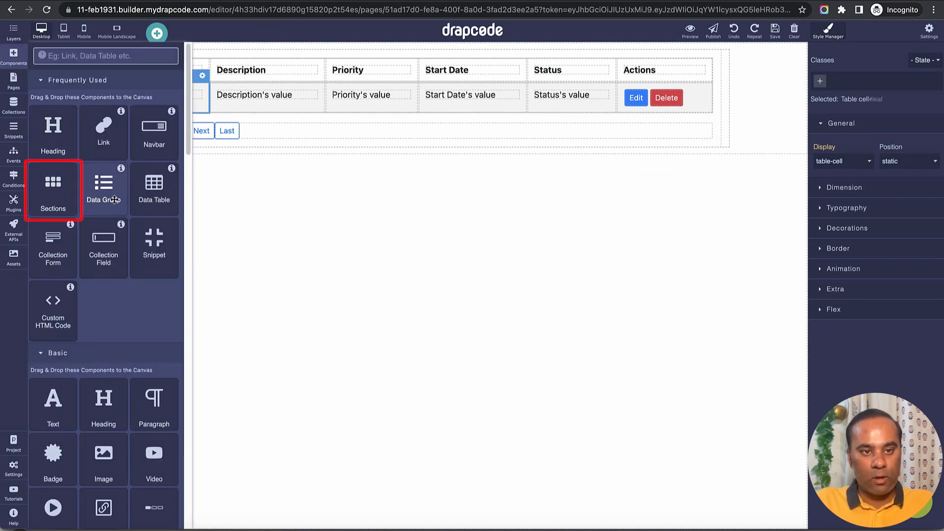
drag(53, 189, 216, 245)
click(179, 127)
Add a Data Group to the new section with Get Data From External API Response using Fetch Airtable Projects.
click(18, 63)
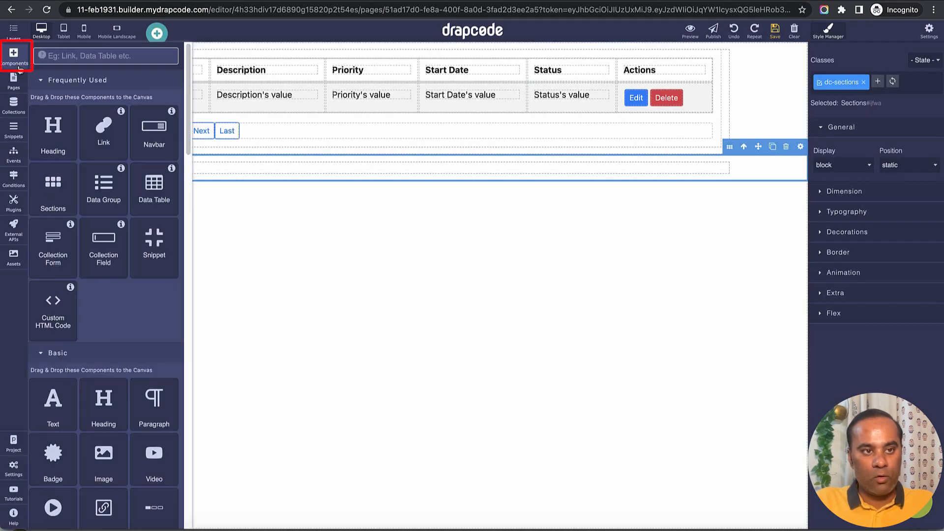
drag(103, 192, 332, 169)
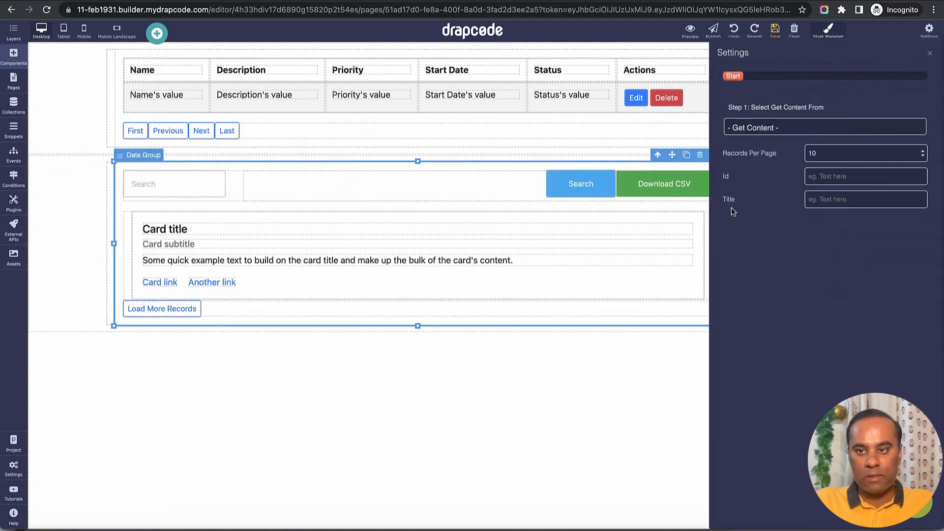
click(826, 128)
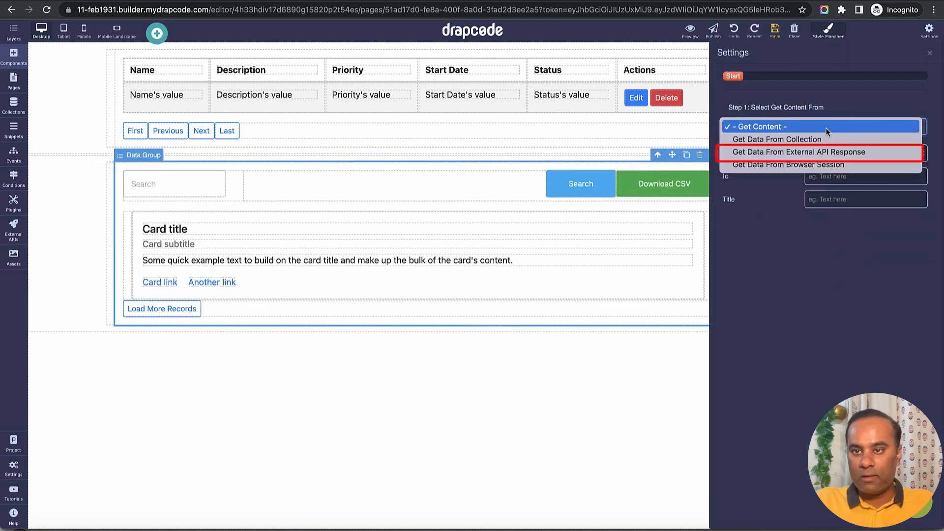
click(828, 152)
click(811, 173)
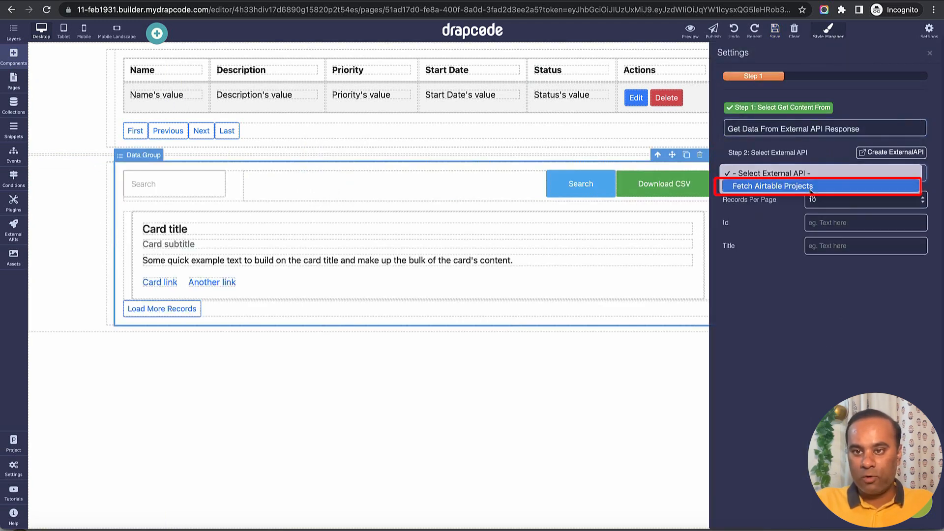
click(810, 187)
click(930, 53)
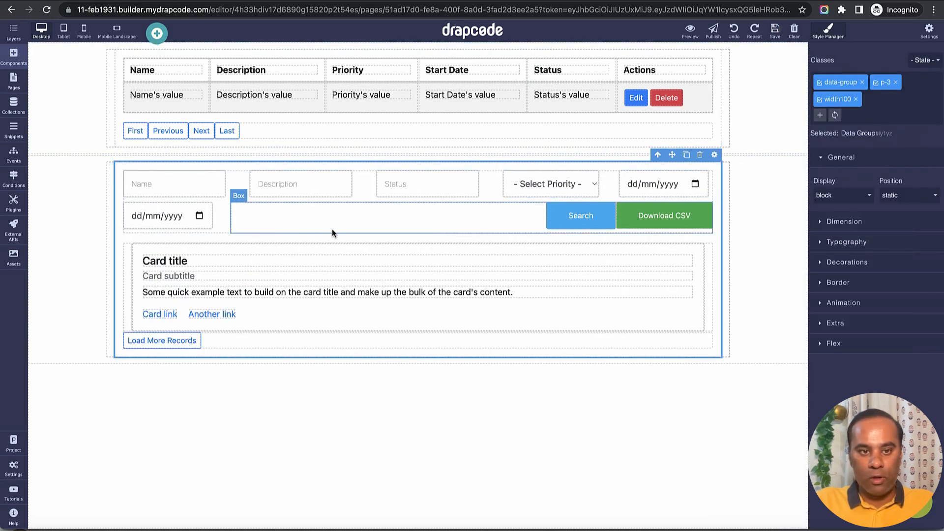
Delete the Data Group's search form and bind the card title to the Project collection's Name field.
click(229, 227)
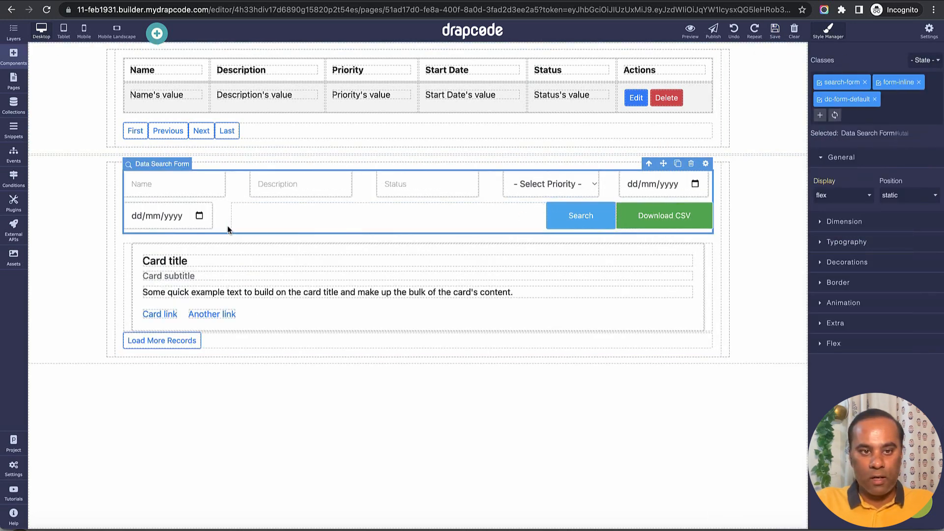
click(697, 163)
click(396, 192)
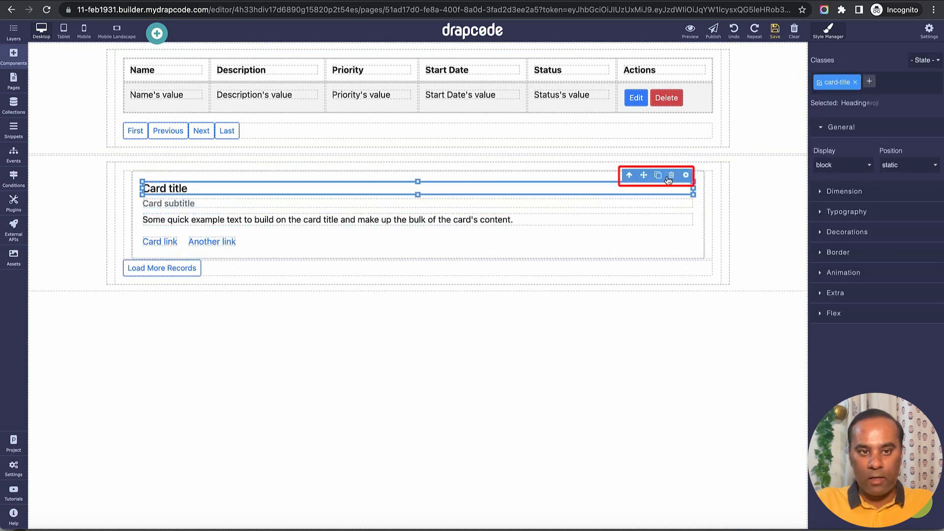
click(685, 175)
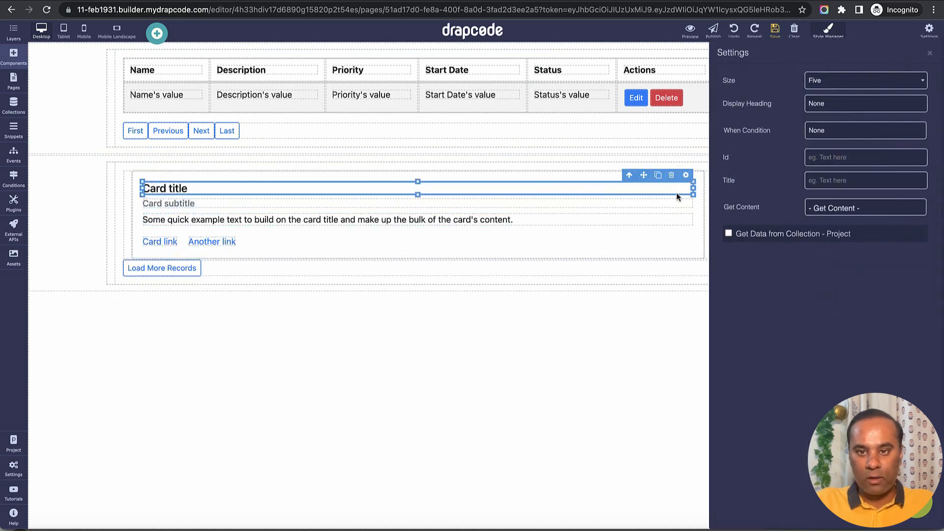
click(741, 238)
click(756, 261)
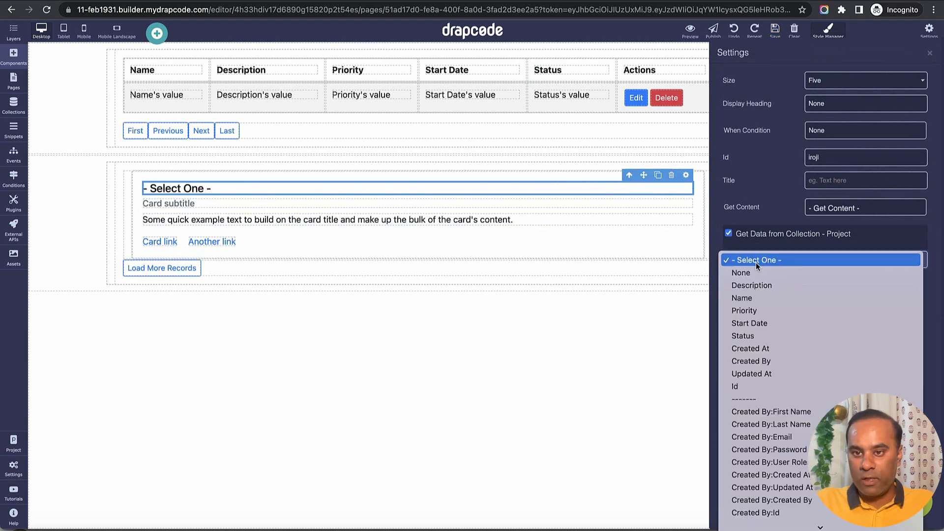
click(762, 297)
Bind the card subtitle to the Project collection's Description field and save the page.
click(631, 203)
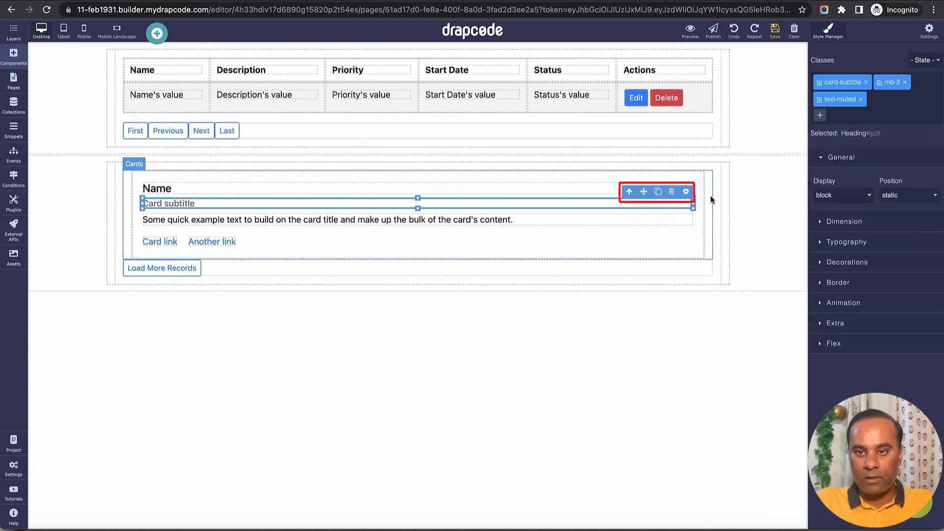
click(686, 192)
click(774, 234)
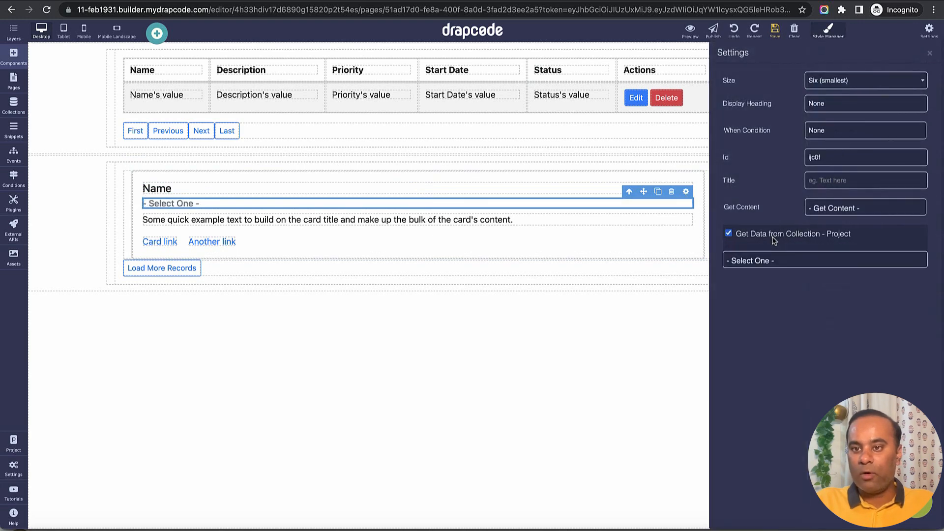
click(783, 263)
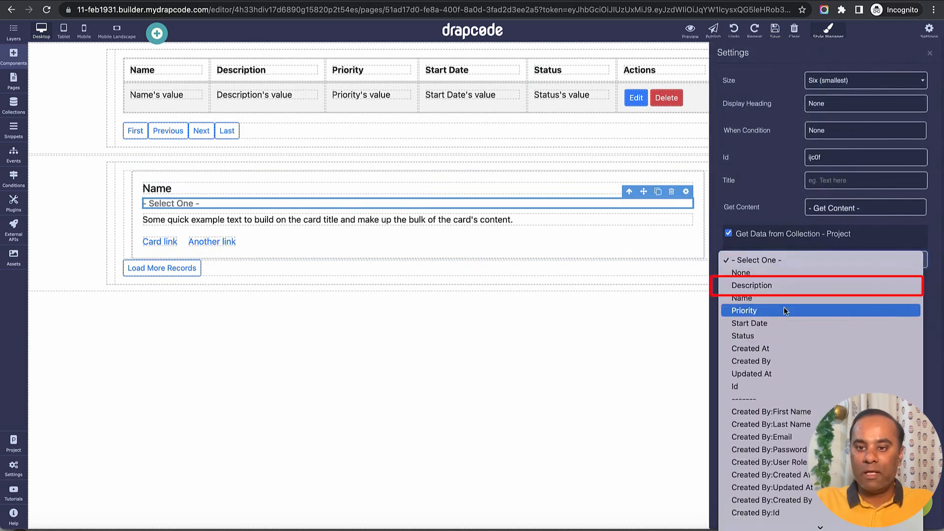
click(780, 287)
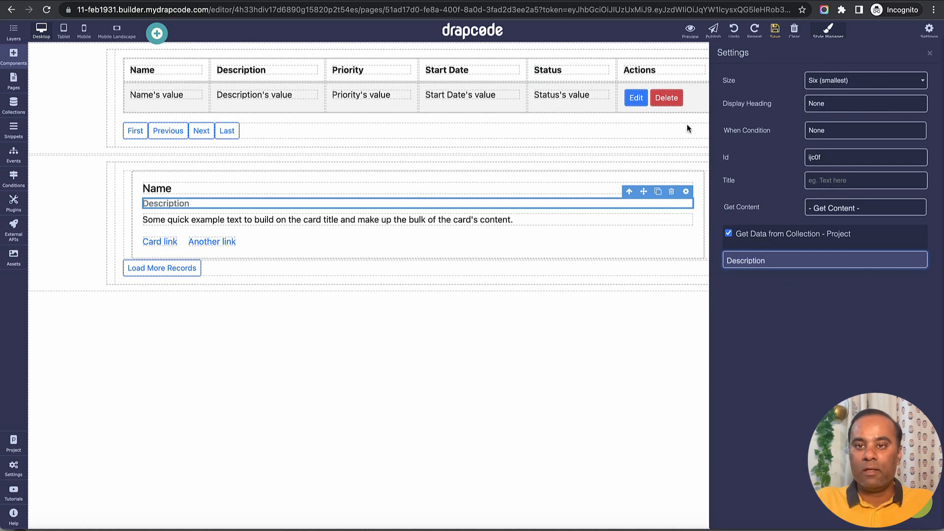
click(775, 34)
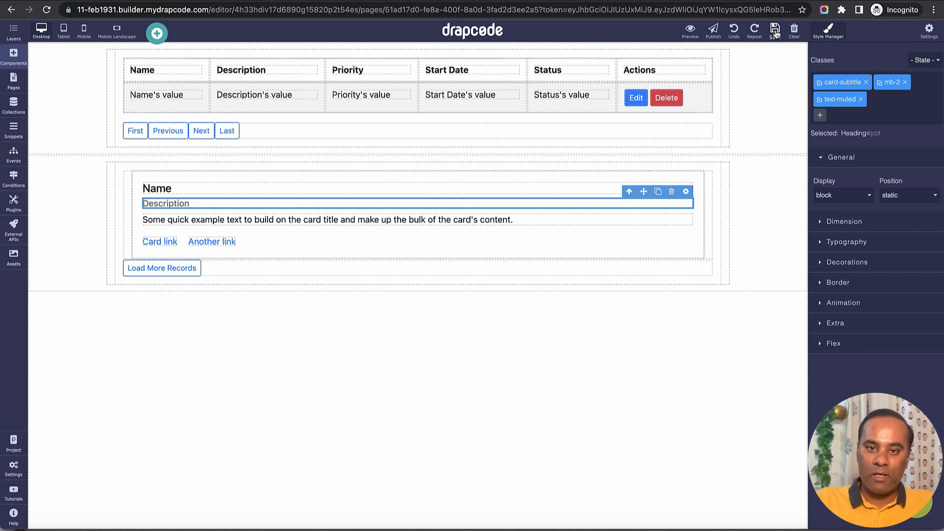
click(776, 33)
Reload the Home page preview to examine the project cards in the Data Group.
click(688, 221)
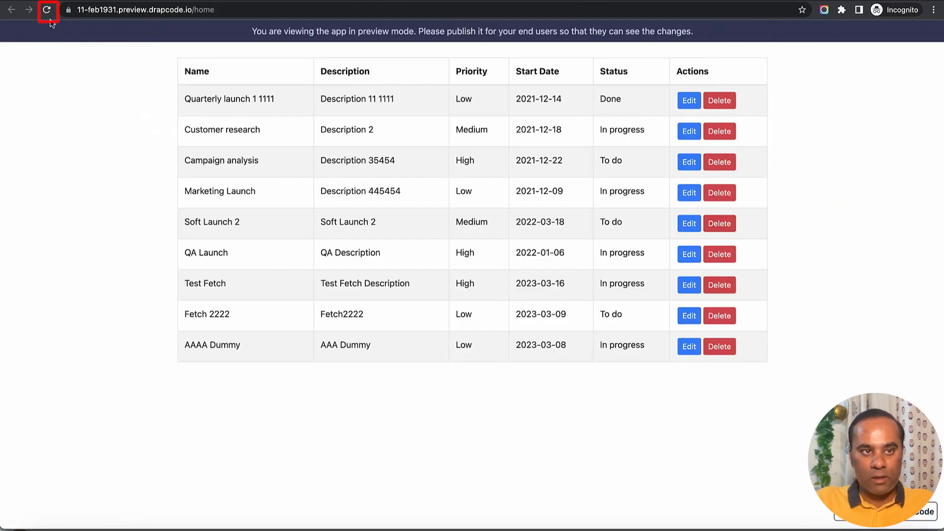
click(47, 11)
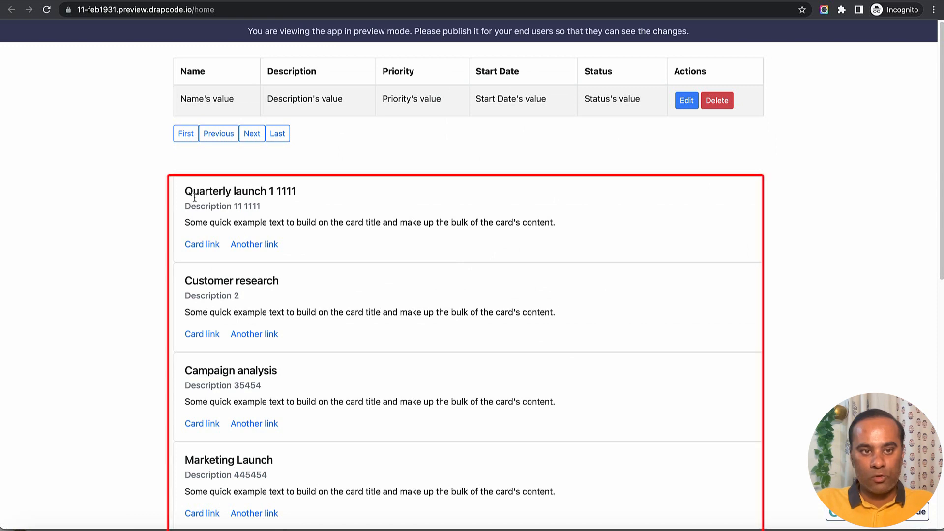
Examine the project names and descriptions on the Data Group cards and in the Data Table of the Home preview.
drag(186, 194, 347, 196)
drag(181, 284, 315, 289)
scroll(314, 328, down, 4)
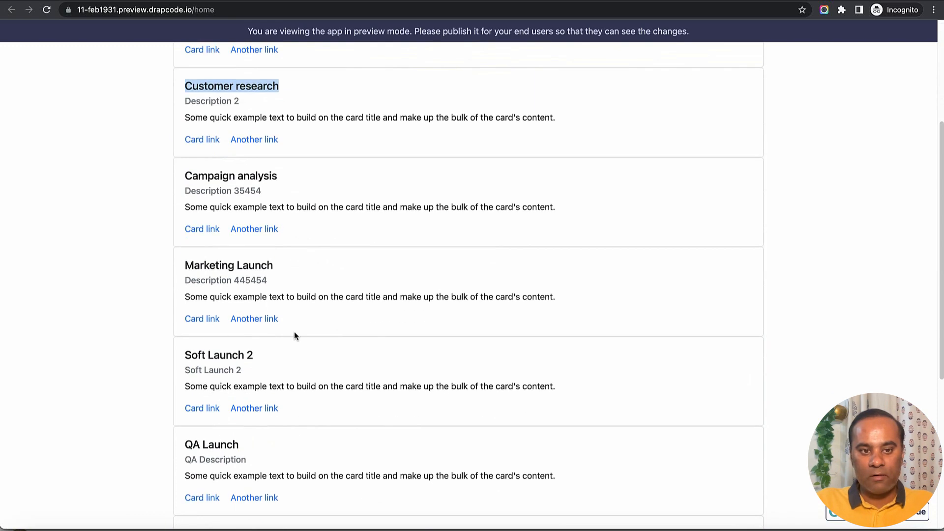
click(186, 187)
drag(203, 265, 301, 284)
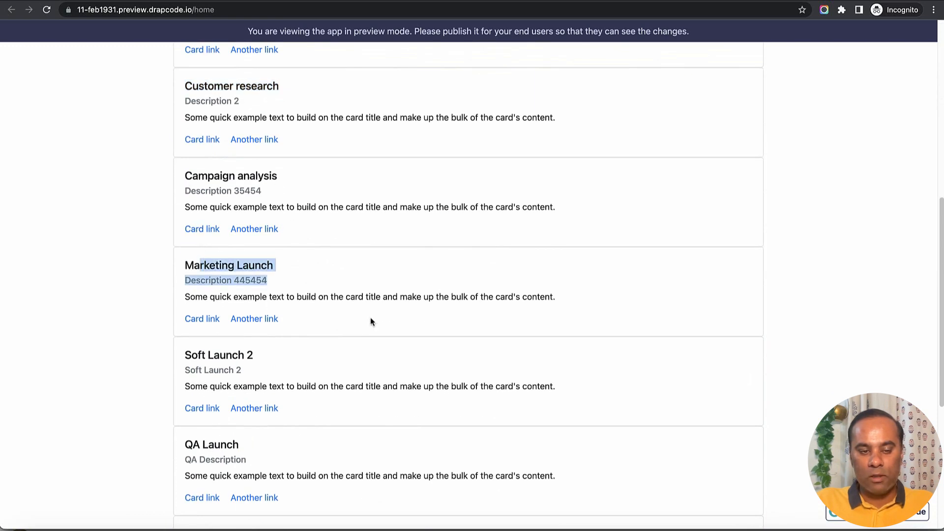
scroll(377, 314, up, 9)
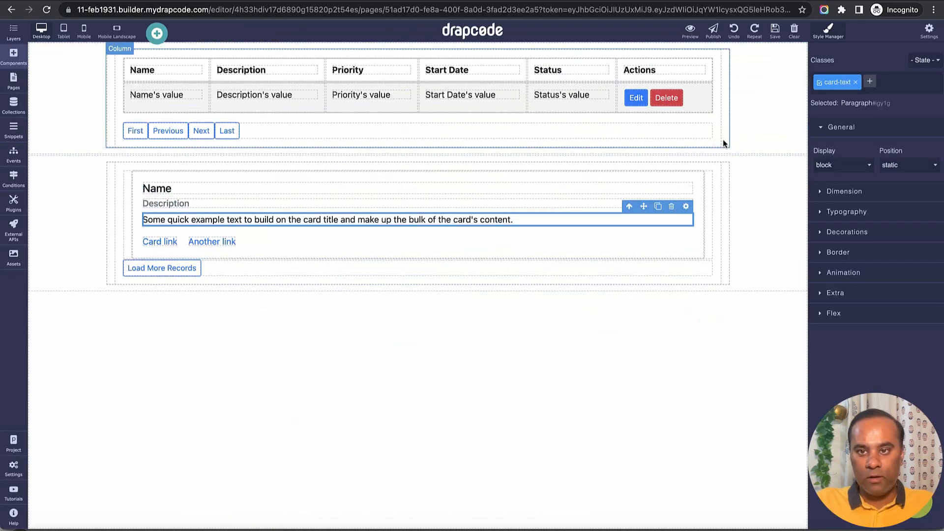
Delete the Data Table and the section that held it, save the Home page and refresh its preview.
click(719, 124)
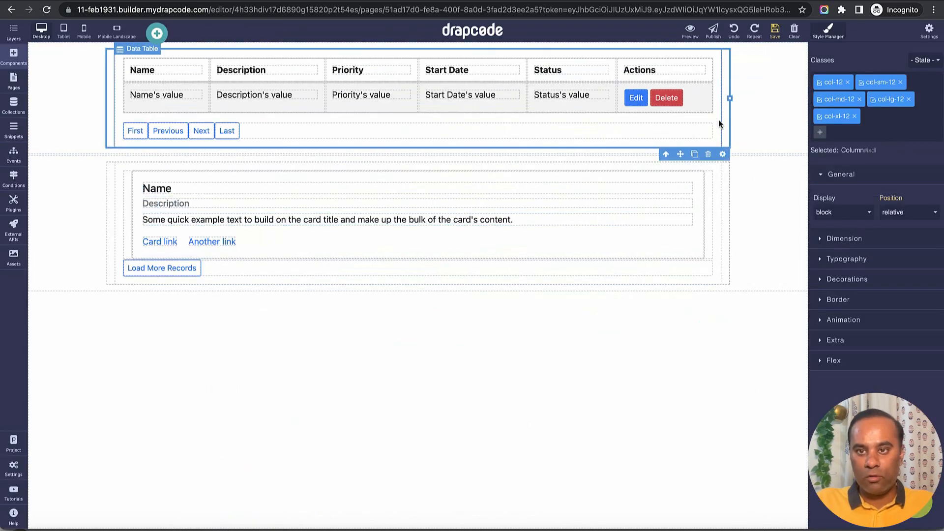
click(708, 154)
click(757, 57)
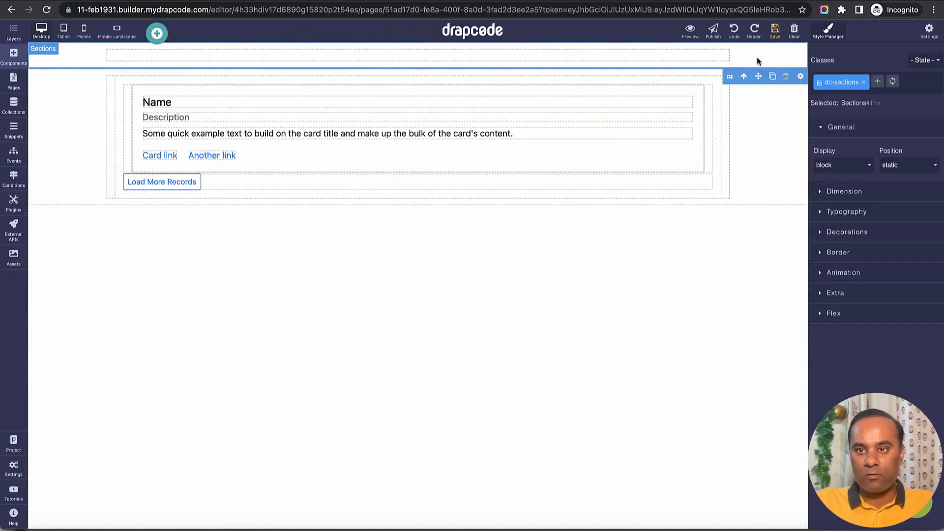
click(786, 76)
click(775, 29)
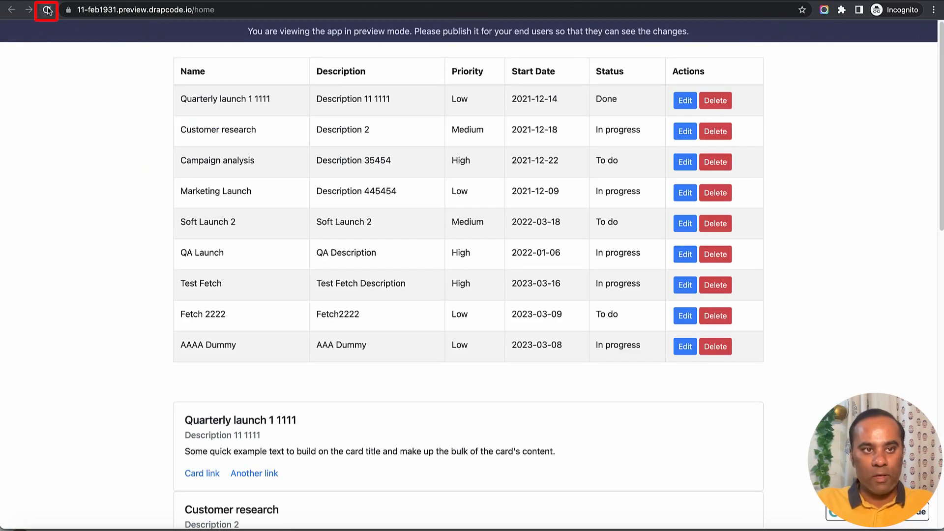
click(46, 10)
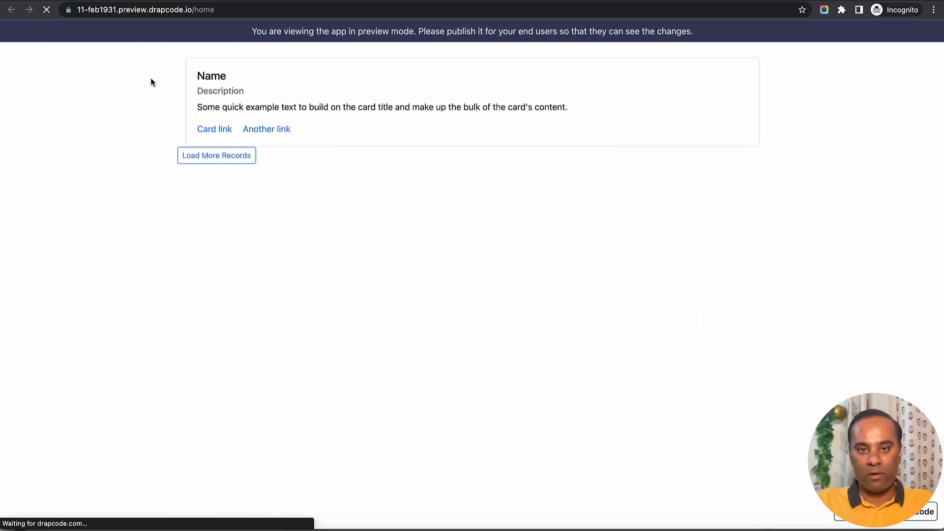